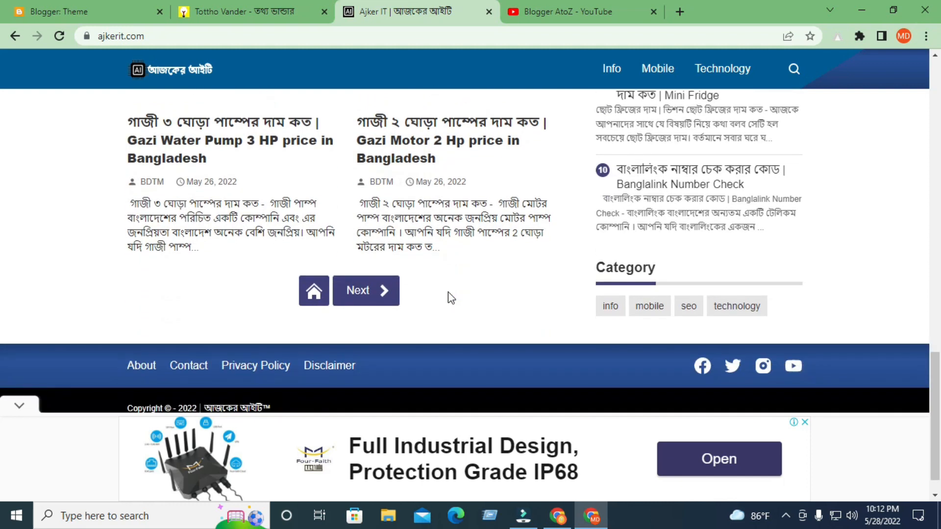
Look over the ajkerit.com and totthovander.com homepages and the Blogger AtoZ YouTube channel.
scroll(551, 299, "up", 4)
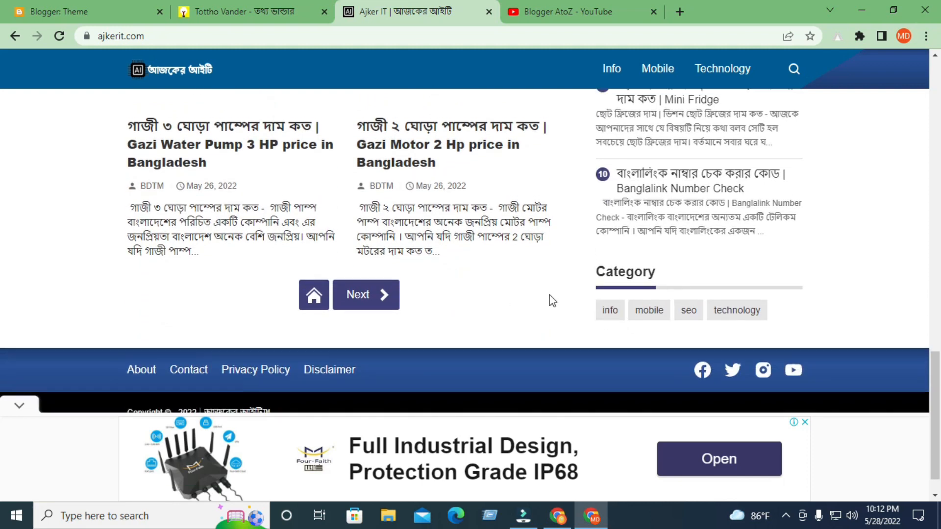
left_click(273, 13)
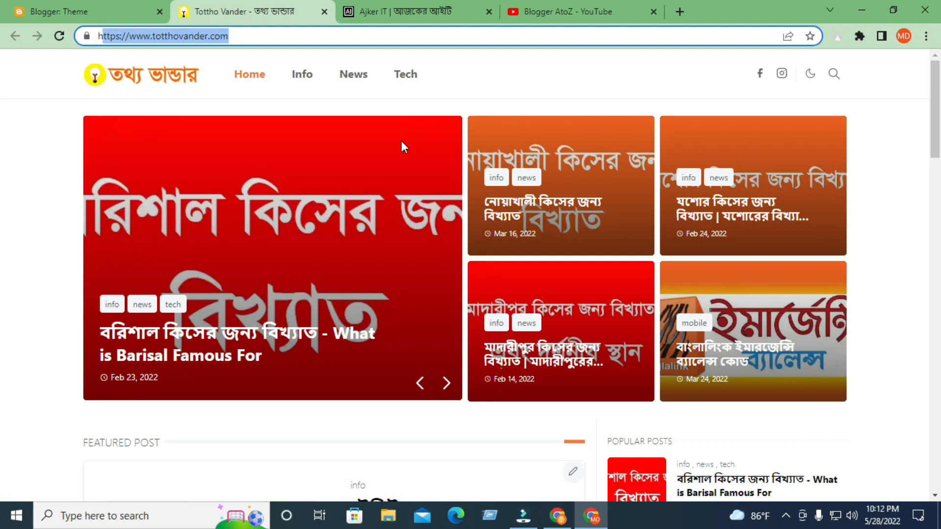
left_click(401, 10)
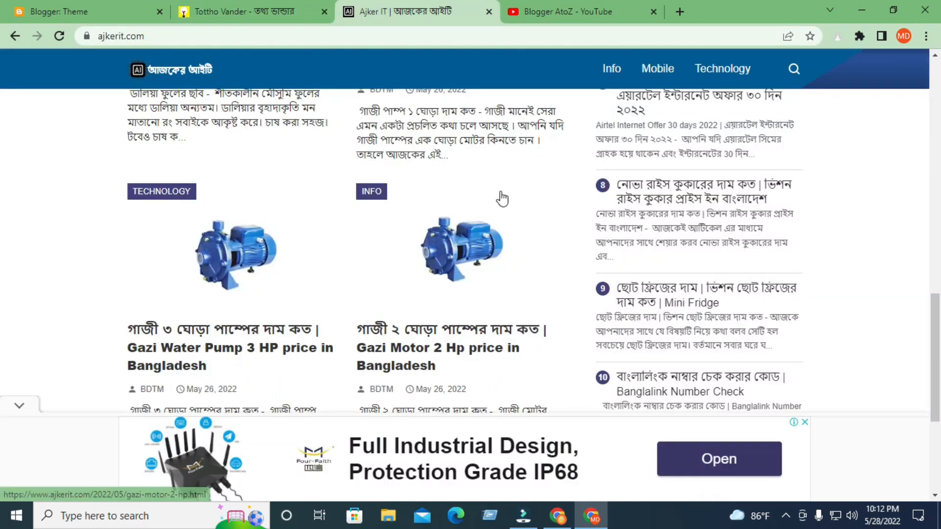
scroll(502, 199, "up", 15)
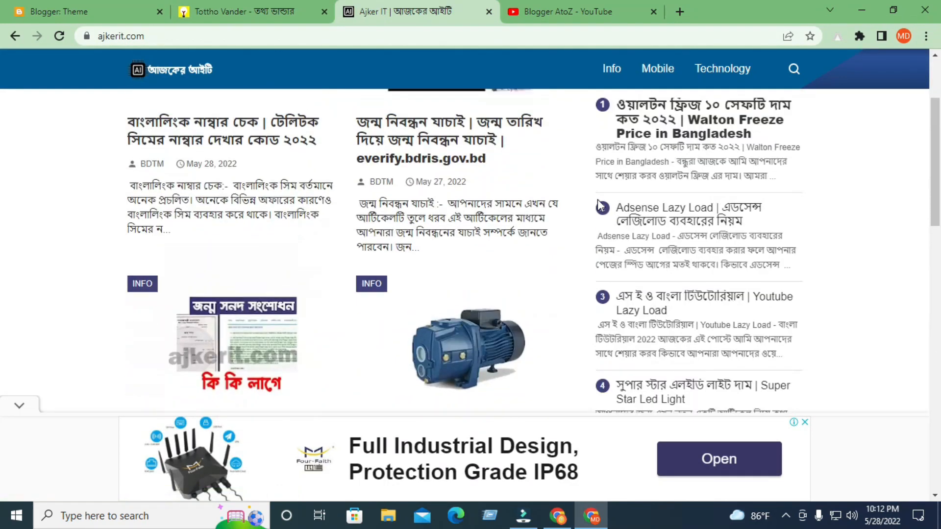
scroll(598, 205, "up", 3)
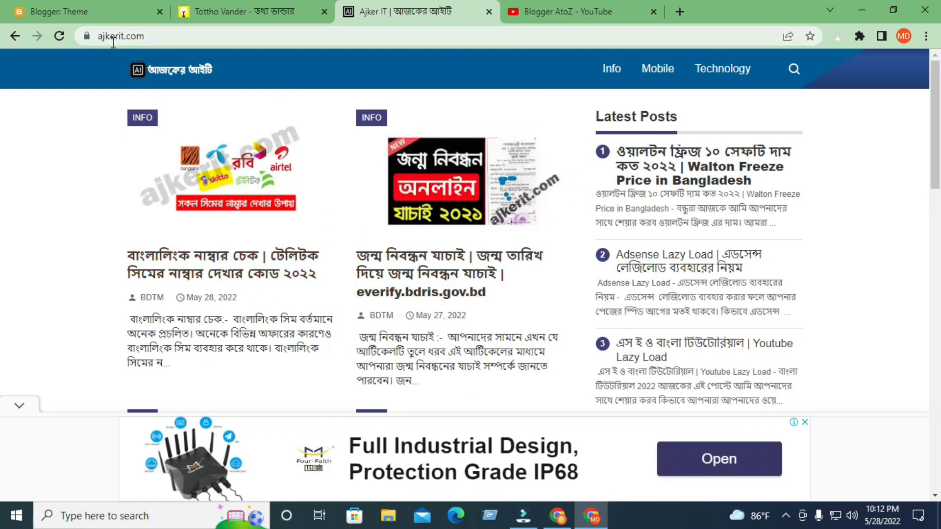
scroll(496, 252, "down", 12)
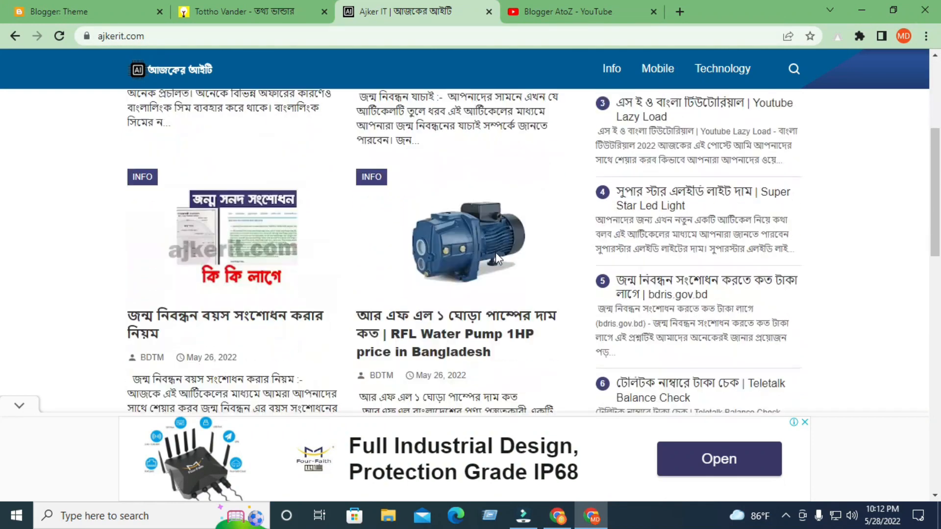
scroll(497, 254, "down", 14)
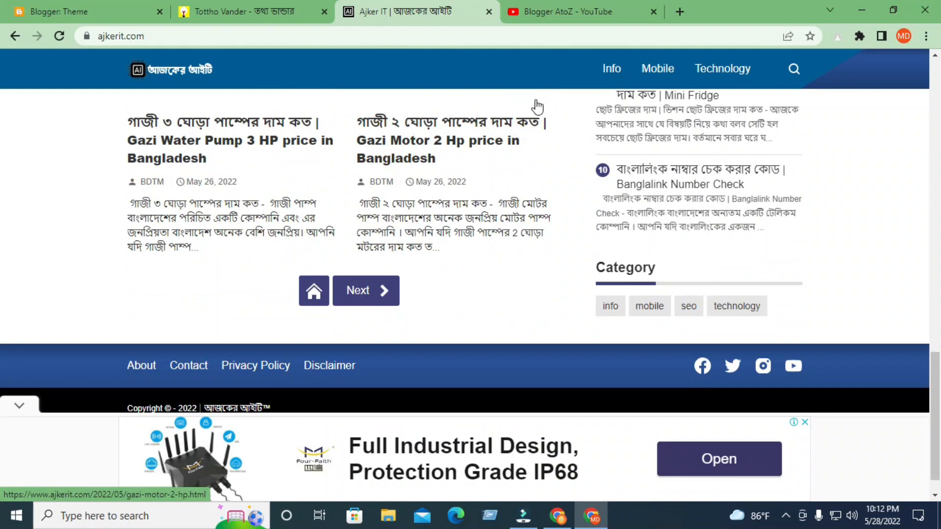
left_click(559, 8)
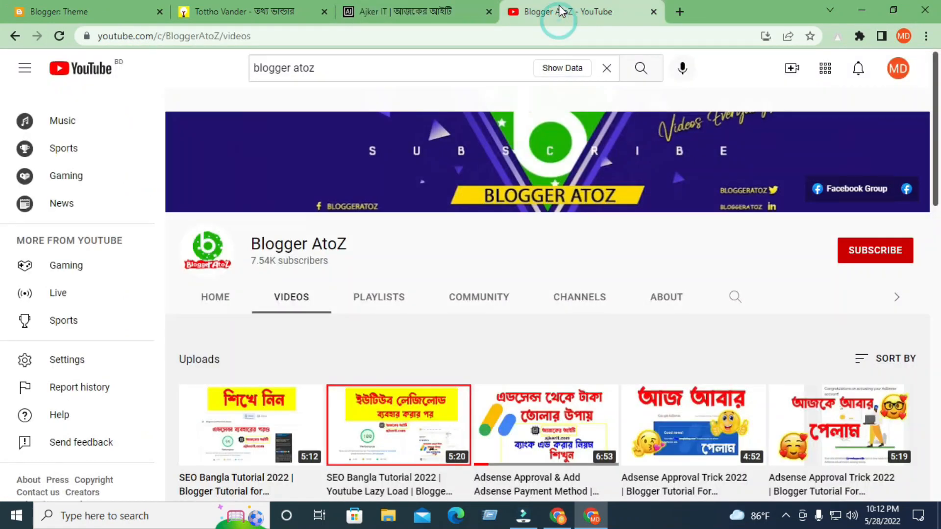
left_click_drag(252, 244, 371, 243)
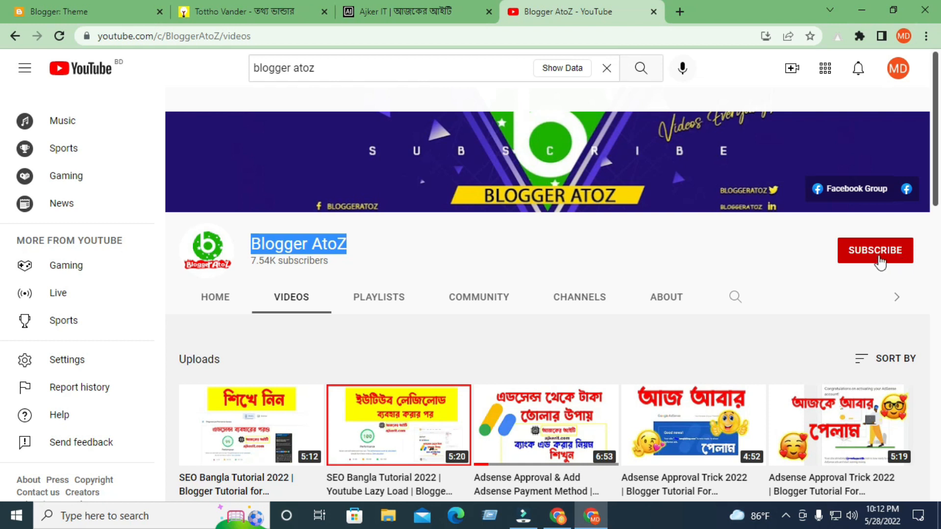
left_click(230, 10)
left_click(251, 41)
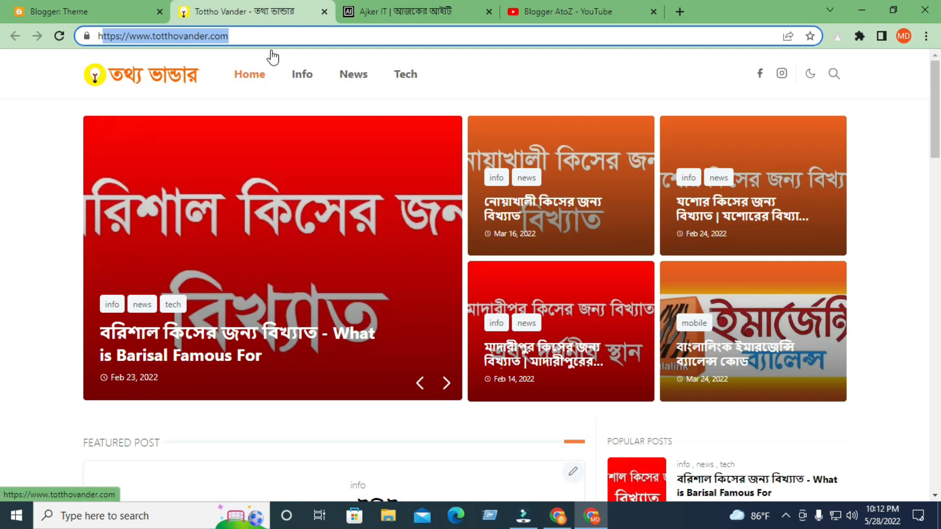
Switch to the other Chrome profile's window and search Google for "adsense".
left_click(557, 516)
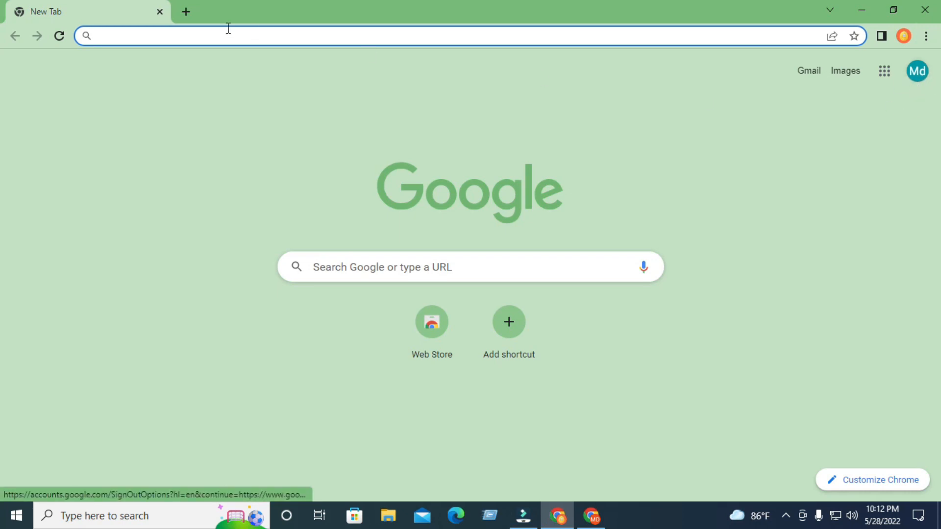
left_click(215, 37)
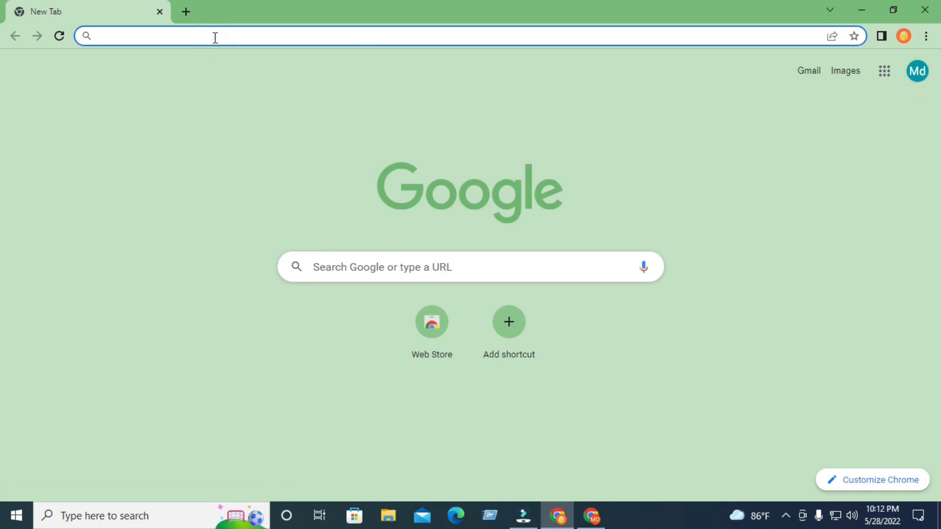
type("adsense")
key("Return")
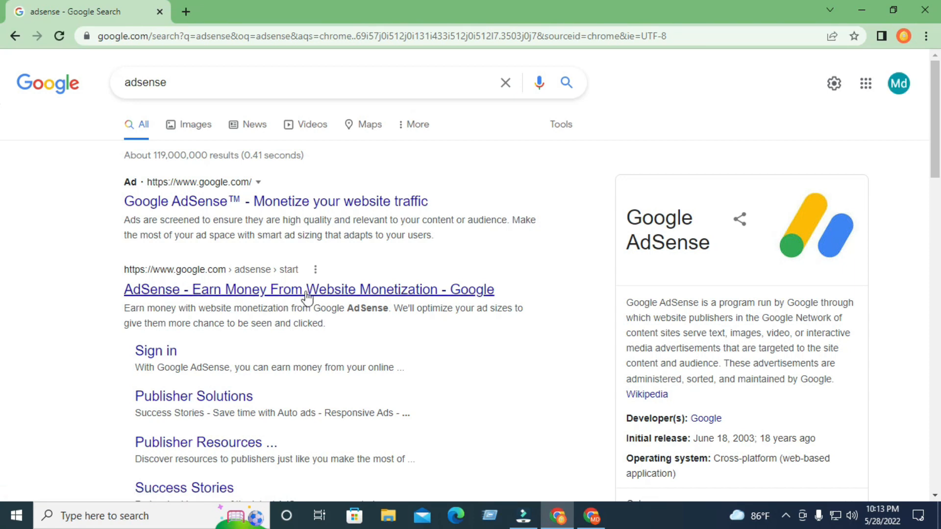
Open the Google AdSense website from the search results and start the sign-up with the Google account.
left_click(356, 292)
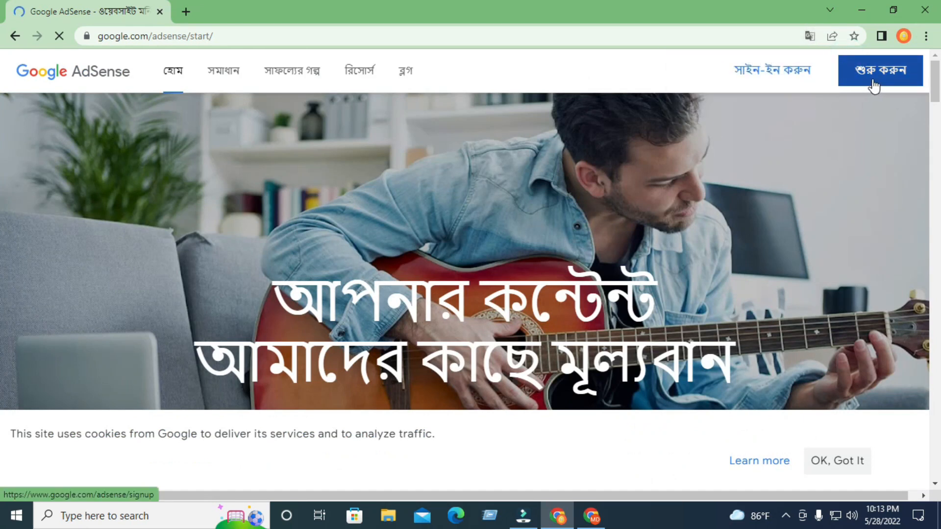
left_click(873, 84)
left_click(395, 225)
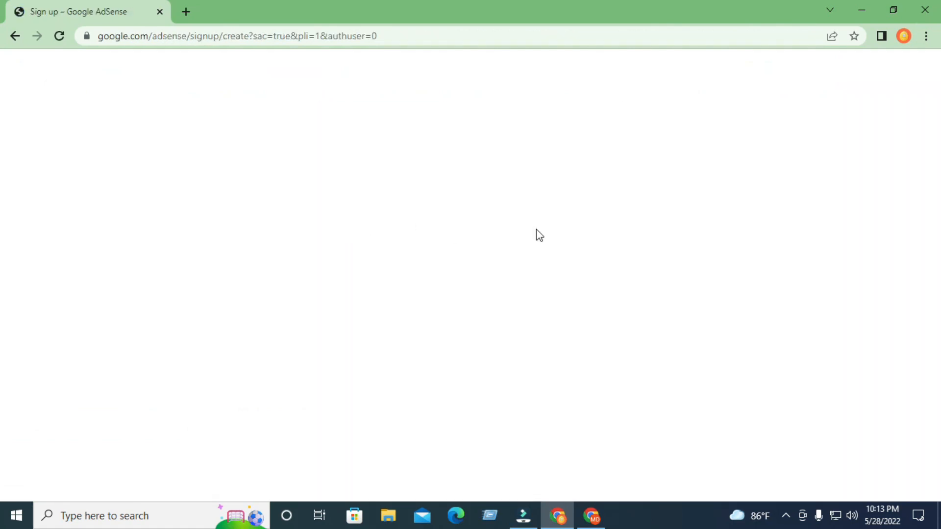
scroll(728, 214, "down", 7)
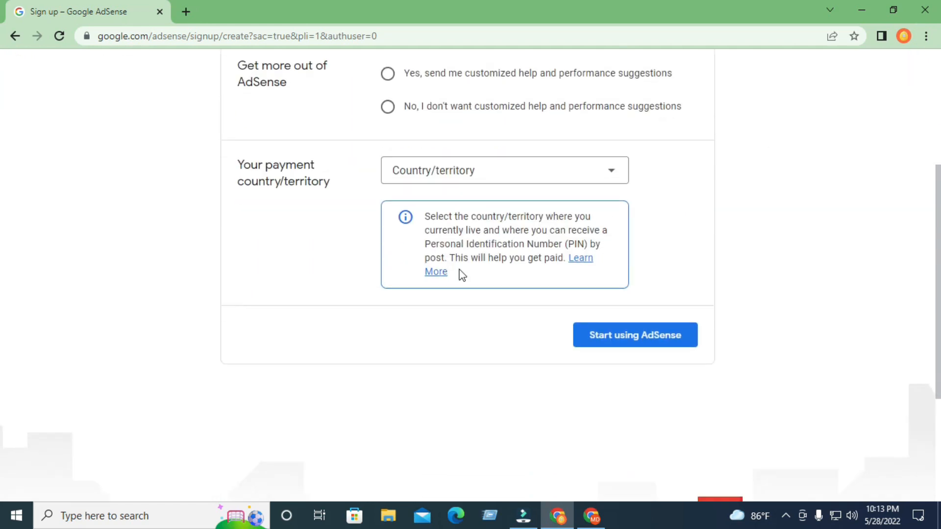
scroll(817, 282, "up", 4)
scroll(816, 272, "up", 3)
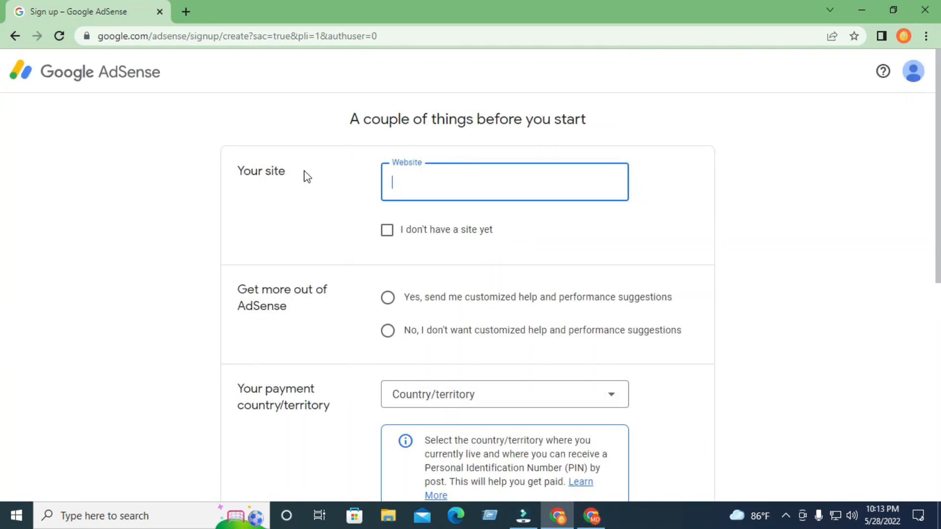
Copy the full totthovander.com address from the Tottho Vander site in the other Chrome window for the sign-up form's website field.
left_click_drag(307, 177, 234, 175)
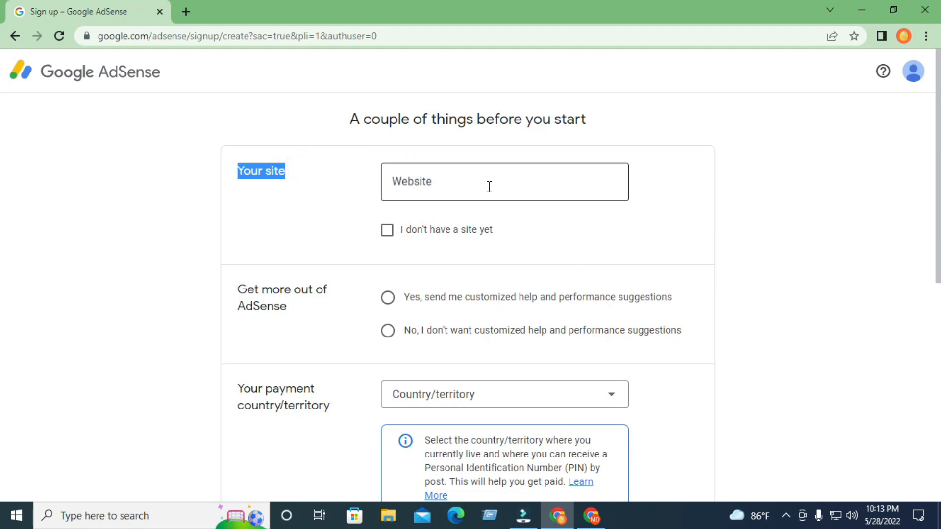
left_click(464, 186)
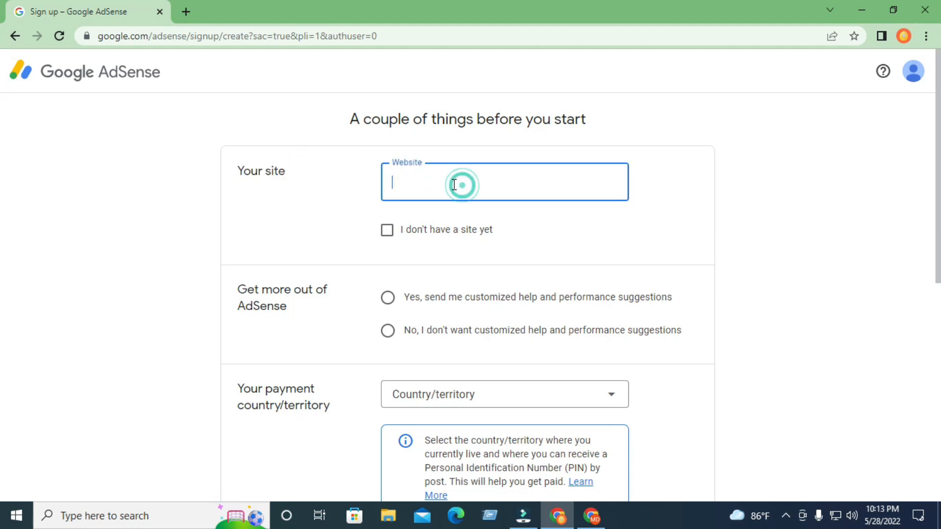
left_click(591, 515)
right_click(192, 42)
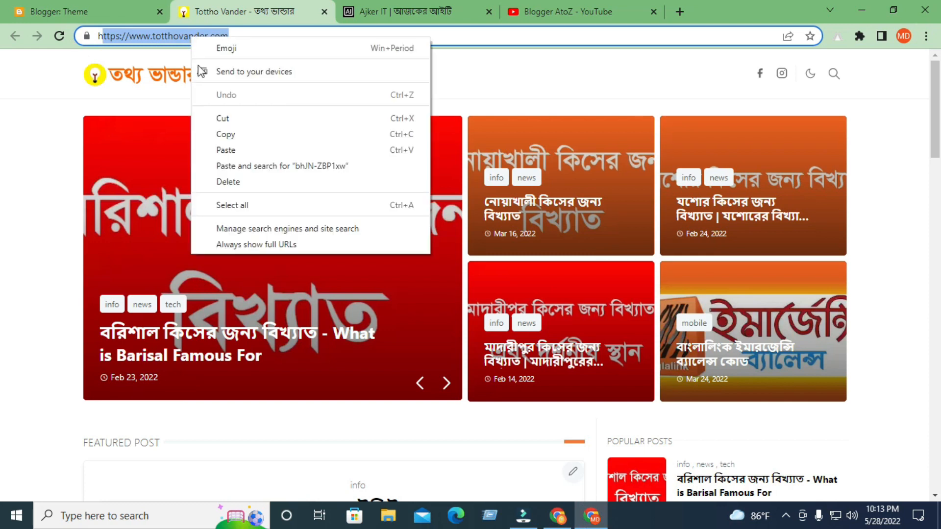
left_click(143, 43)
left_click_drag(97, 42, 246, 43)
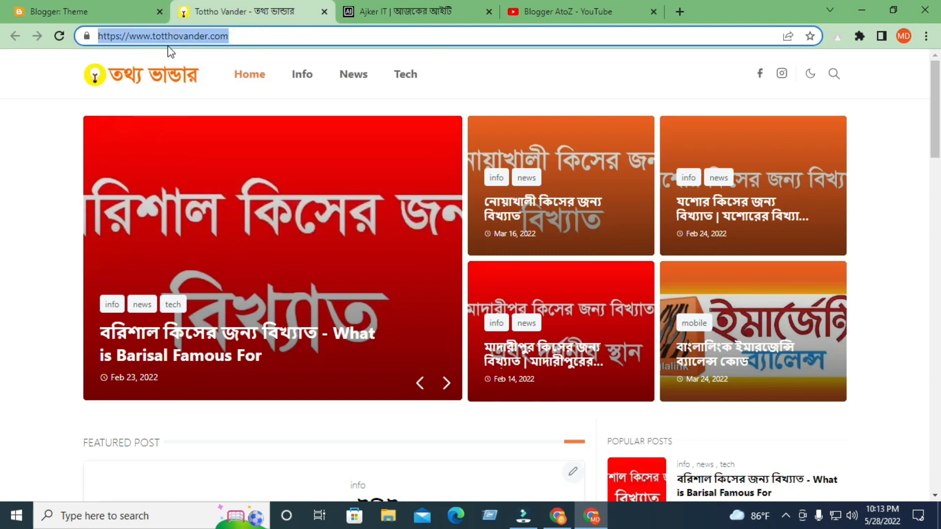
right_click(198, 41)
left_click(237, 137)
Paste the site address into the AdSense website field and trim it to totthovander.com.
left_click(568, 515)
left_click(437, 183)
right_click(435, 182)
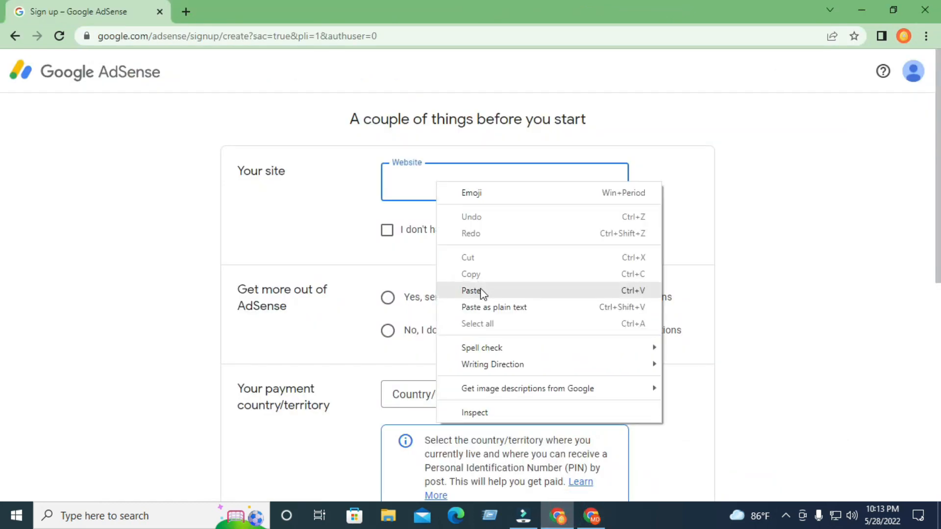
left_click(481, 291)
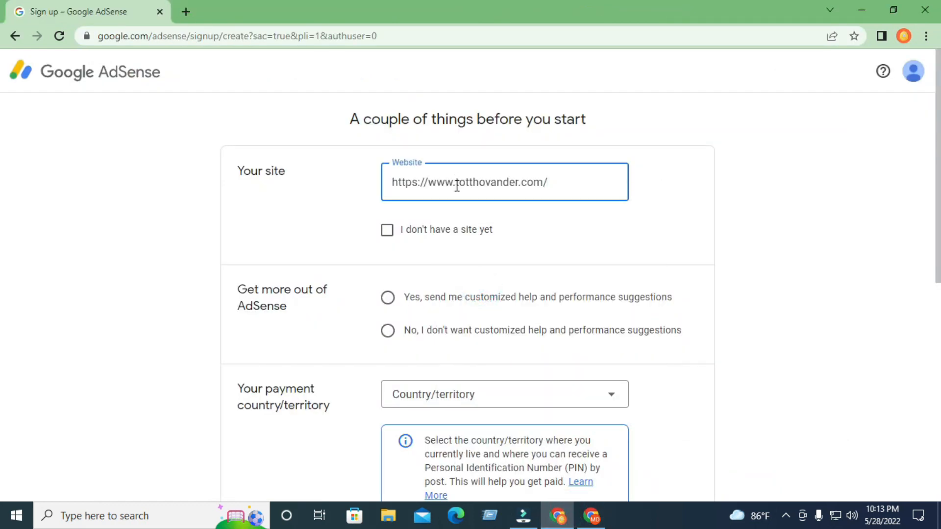
left_click_drag(457, 186, 343, 189)
key("BackSpace")
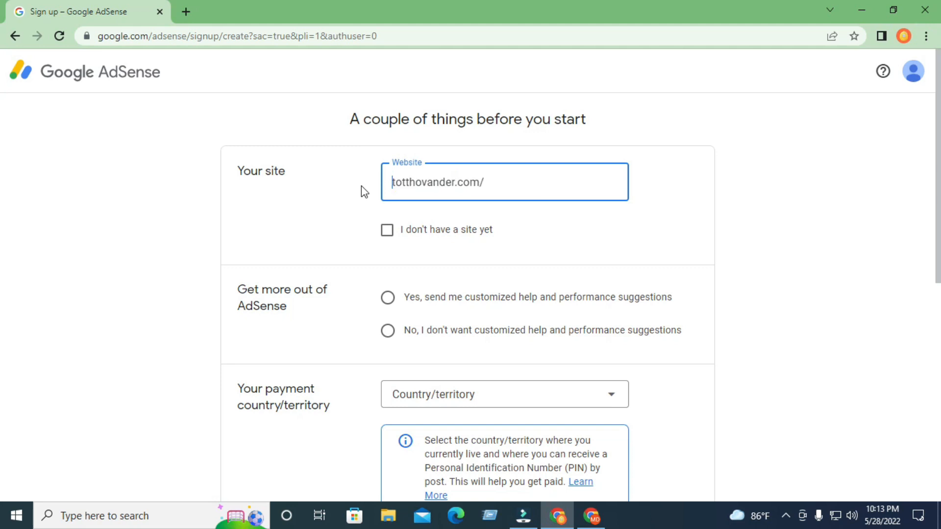
left_click(494, 188)
key("BackSpace")
Opt in to customized help and performance suggestions and set the payment country to Bangladesh.
left_click(388, 300)
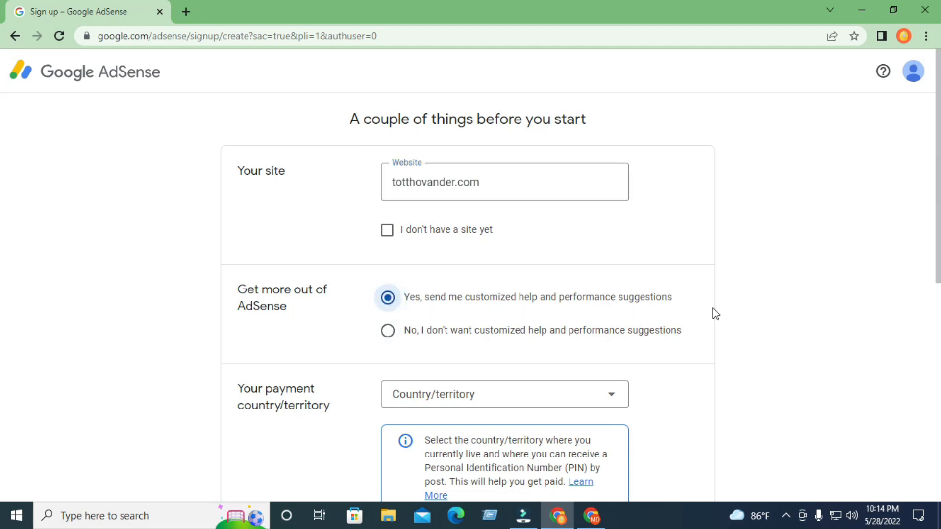
scroll(713, 310, "down", 3)
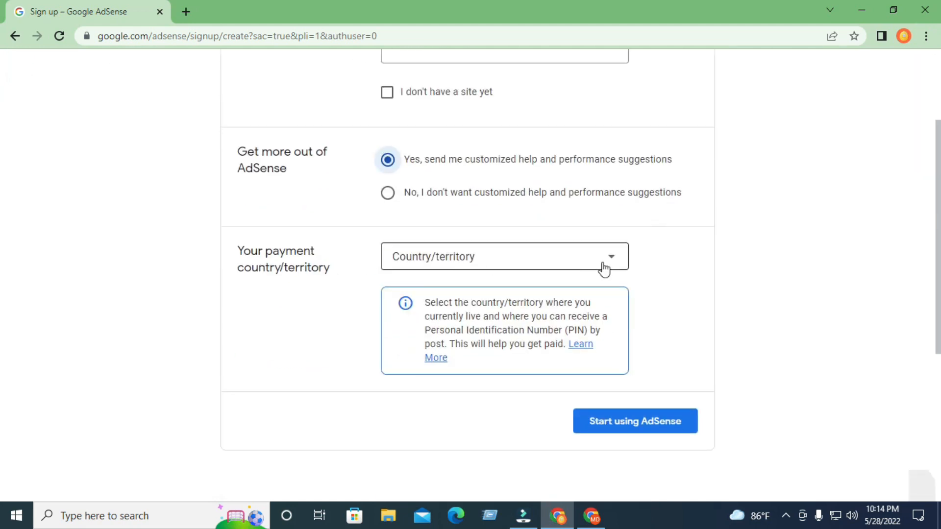
left_click(578, 265)
scroll(508, 290, "down", 3)
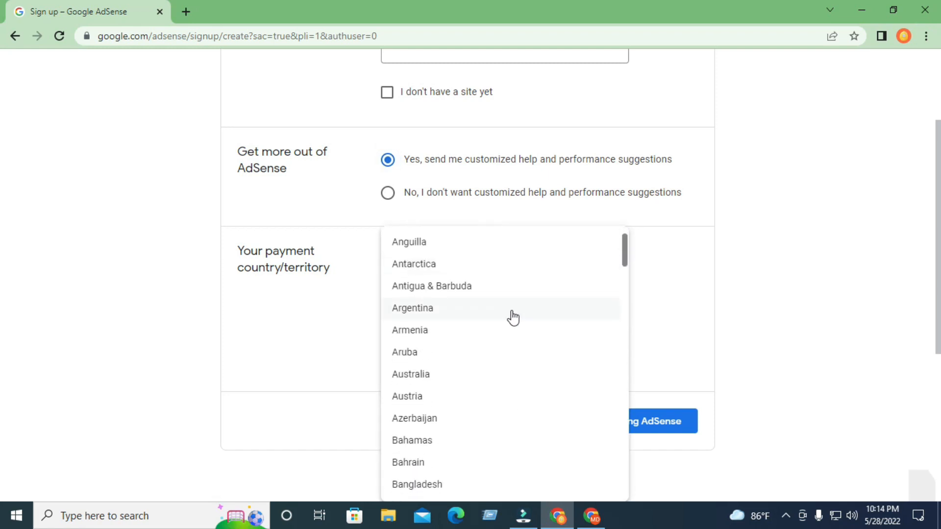
scroll(514, 318, "down", 1)
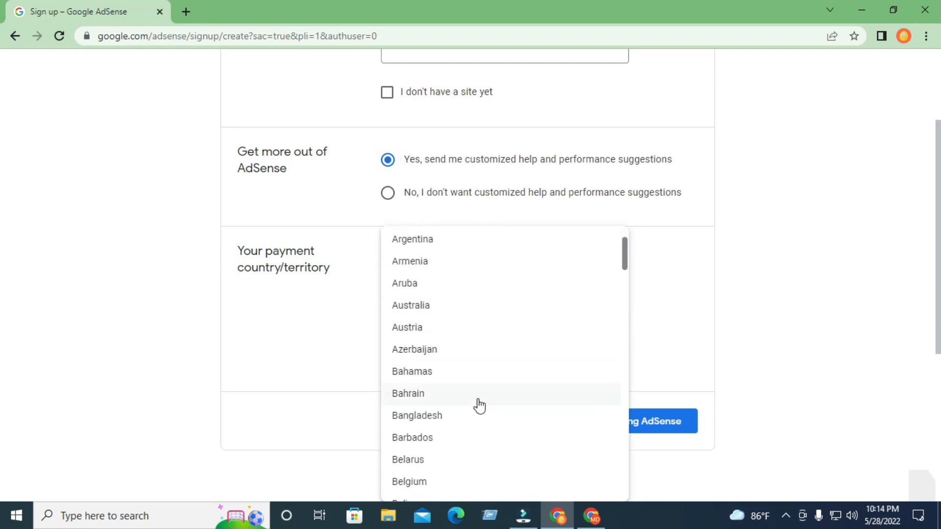
left_click(319, 287)
left_click(481, 267)
left_click(434, 423)
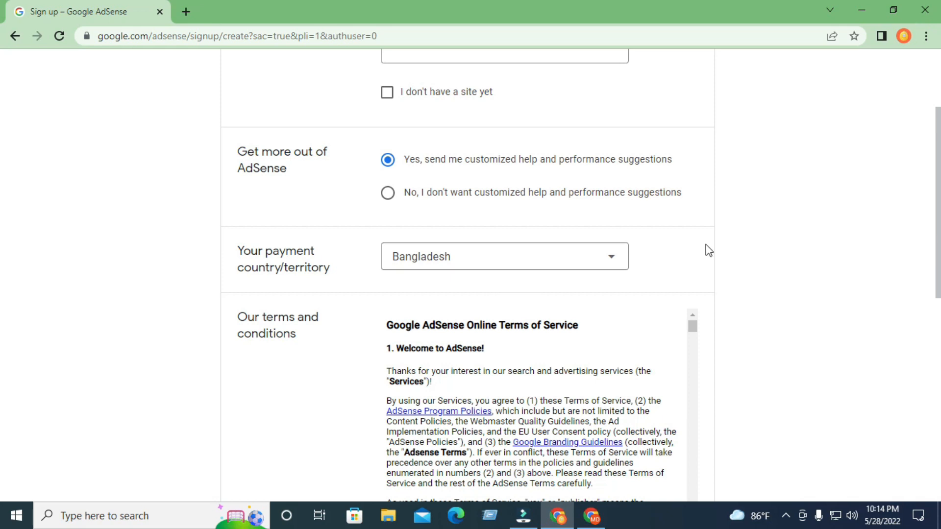
Go through the AdSense Online Terms of Service and accept the agreement.
scroll(704, 248, "down", 3)
left_click_drag(695, 191, 704, 381)
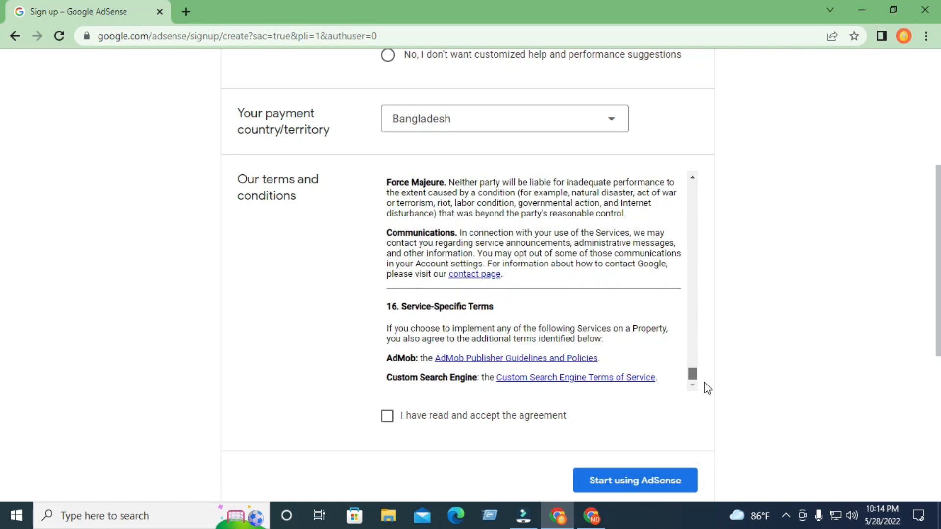
scroll(557, 307, "up", 6)
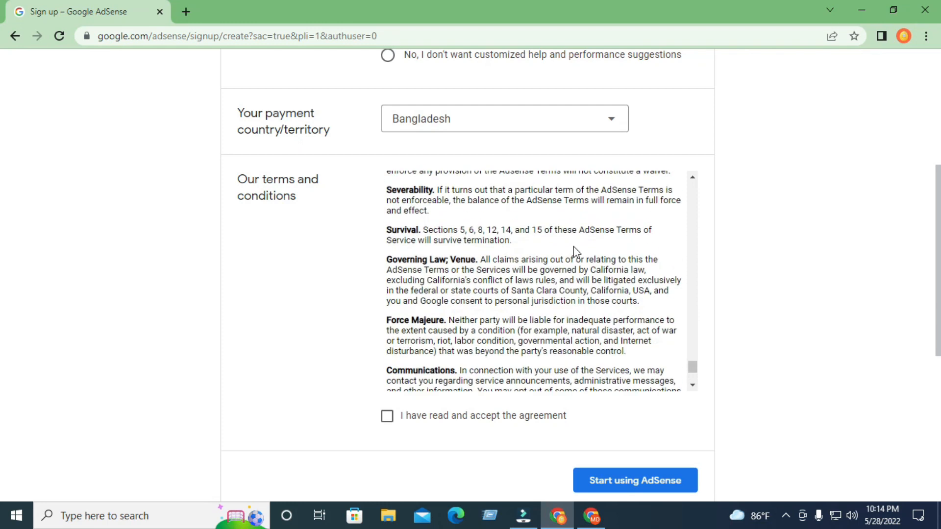
left_click(385, 416)
left_click(391, 427)
left_click(389, 428)
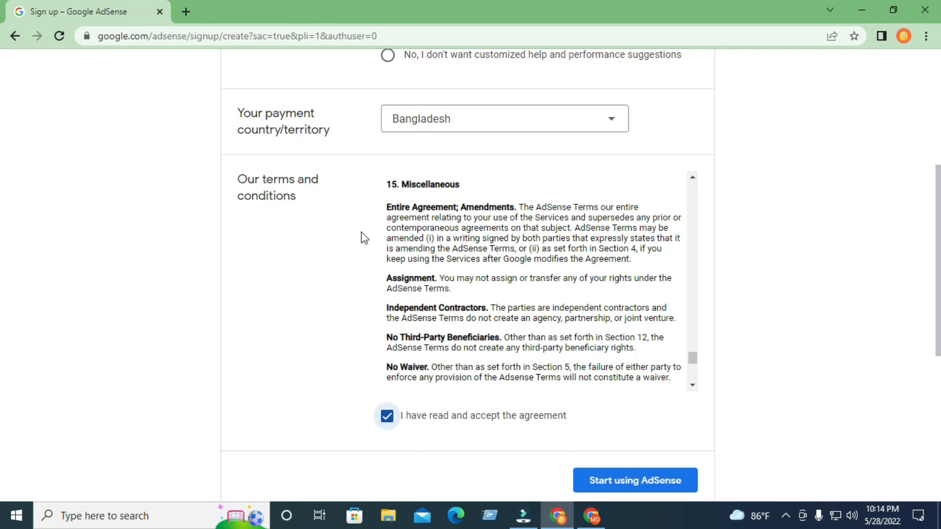
Submit the sign-up form to start using AdSense and look over the onboarding tasks on the home page.
scroll(748, 245, "down", 1)
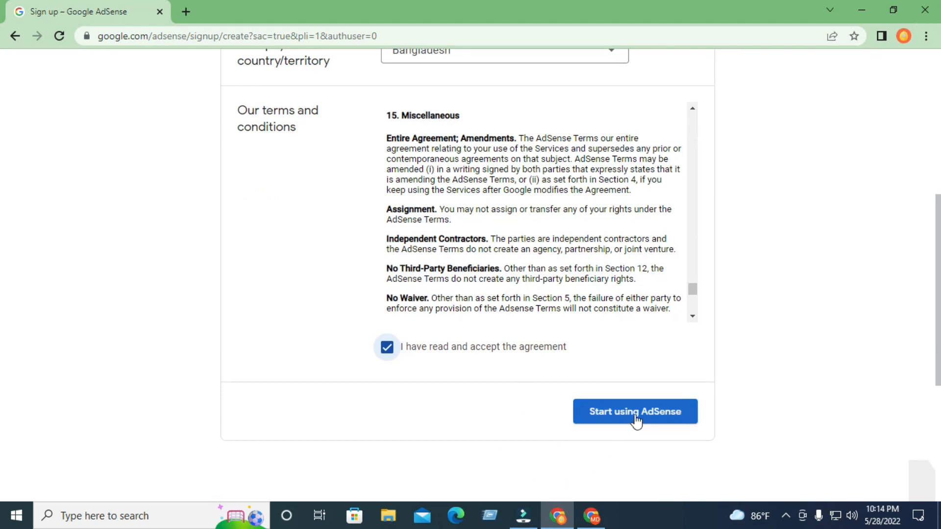
left_click(664, 421)
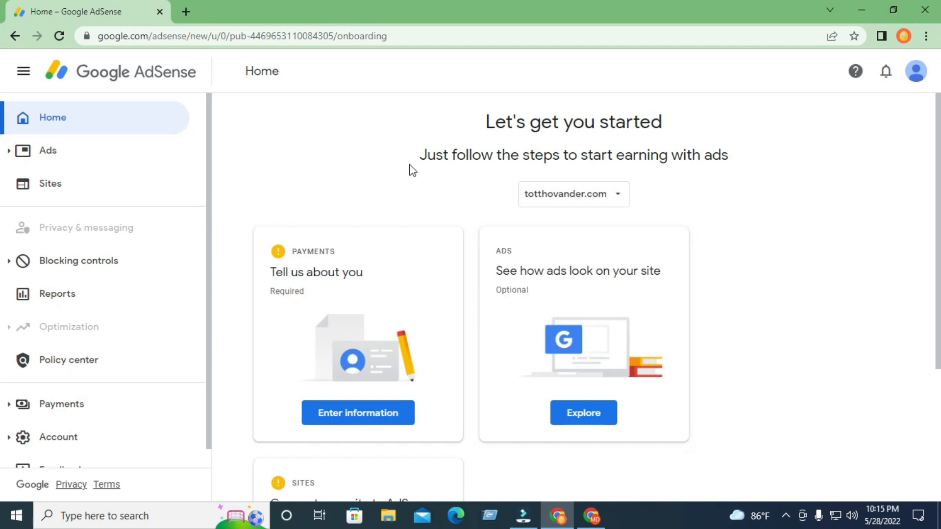
scroll(411, 176, "down", 1)
scroll(512, 188, "down", 1)
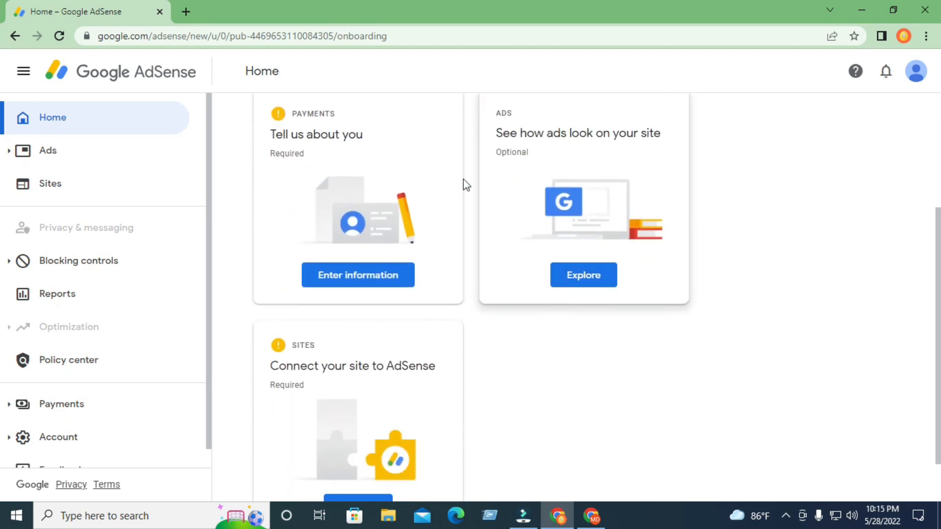
Open the customer information form from the required "Tell us about you" payments task.
scroll(596, 284, "down", 1)
scroll(414, 238, "up", 3)
scroll(310, 301, "down", 2)
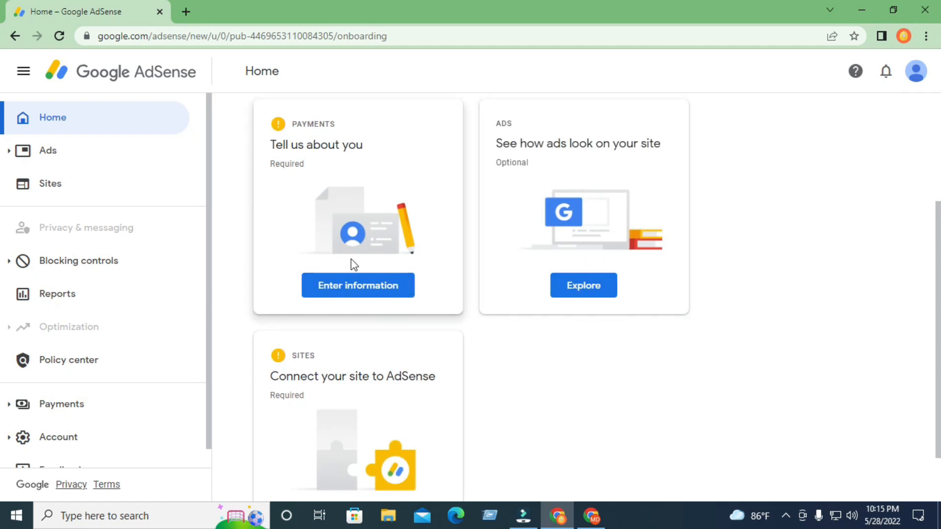
left_click(375, 295)
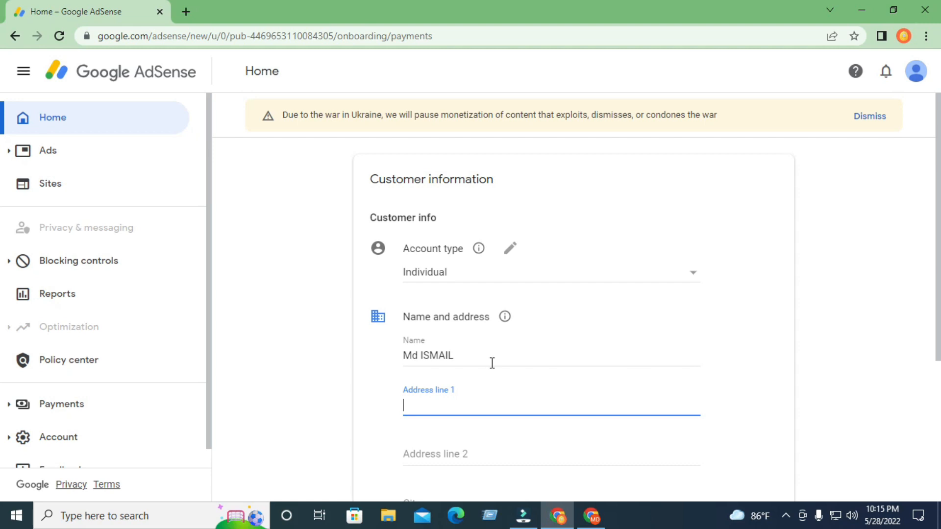
Examine the customer information form, including the prefilled name and the address, city, postal code and phone fields.
left_click(453, 407)
scroll(689, 359, "down", 1)
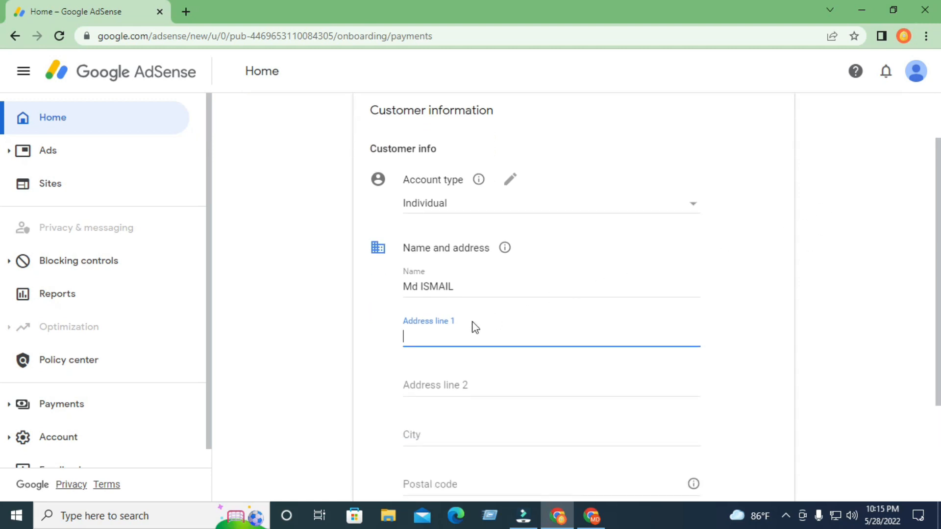
left_click(447, 333)
triple_click(468, 284)
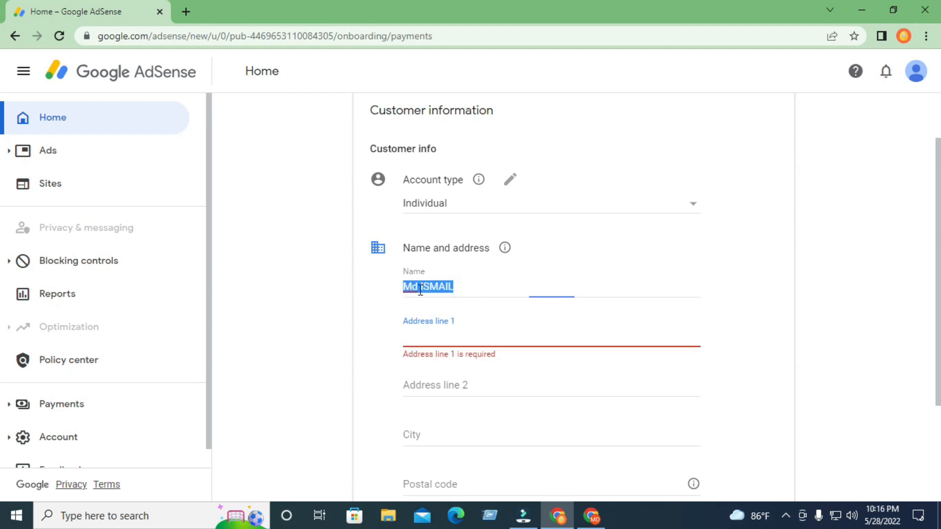
left_click(467, 339)
left_click(461, 340)
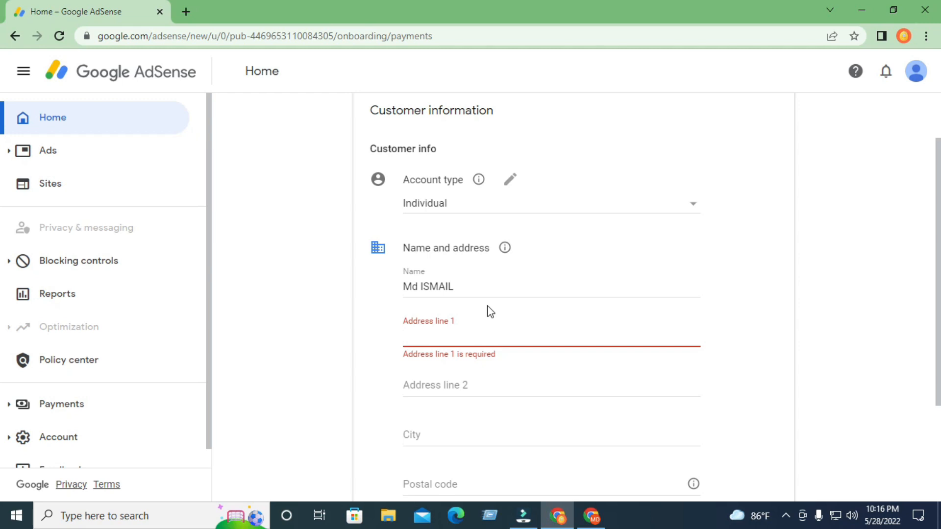
left_click_drag(463, 287, 401, 294)
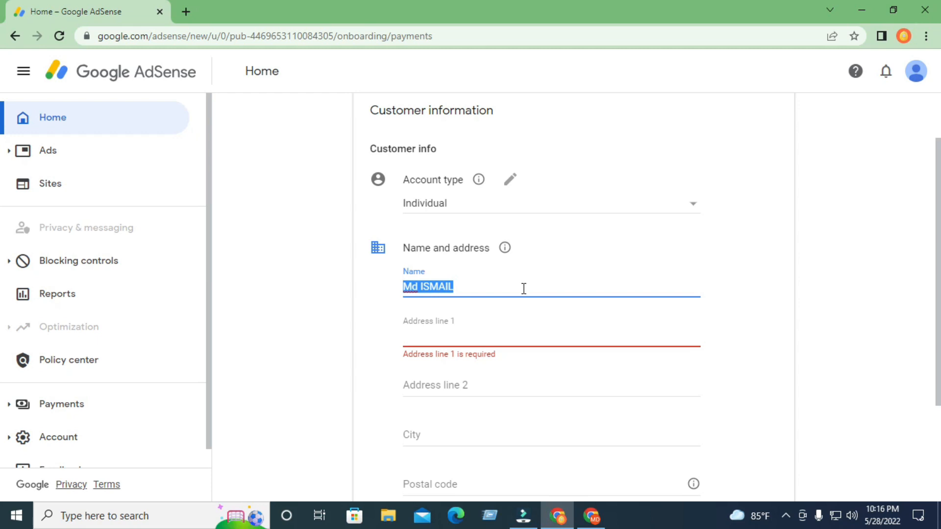
left_click(468, 284)
triple_click(505, 290)
left_click(526, 290)
scroll(481, 331, "down", 1)
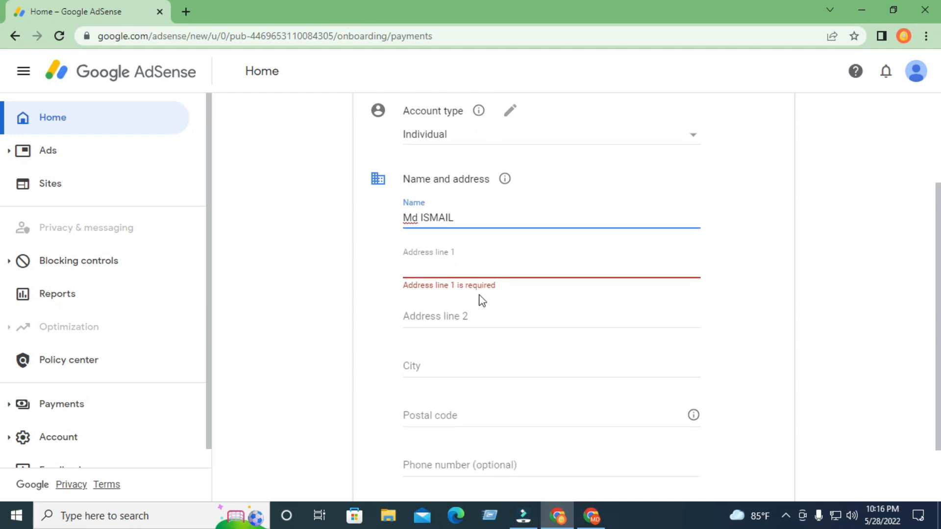
scroll(456, 370, "down", 1)
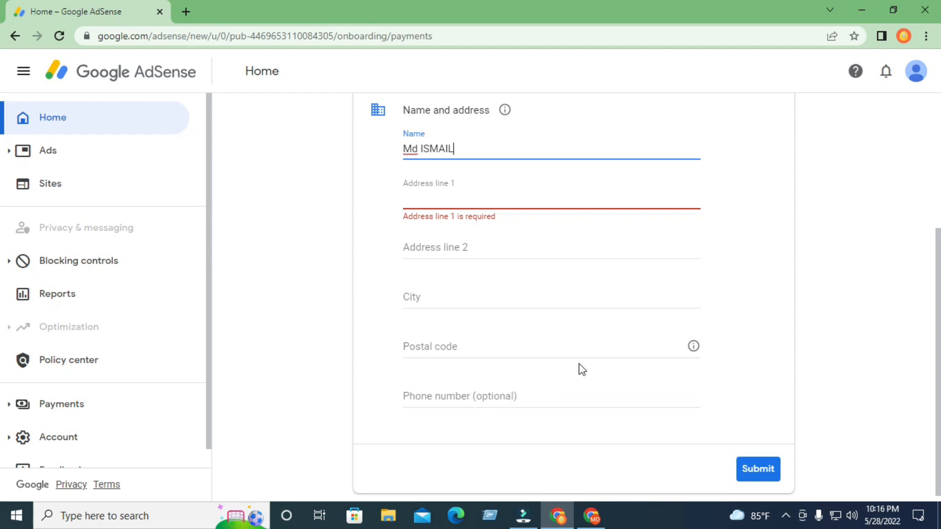
scroll(579, 370, "up", 2)
left_click(474, 283)
left_click_drag(543, 290, 375, 284)
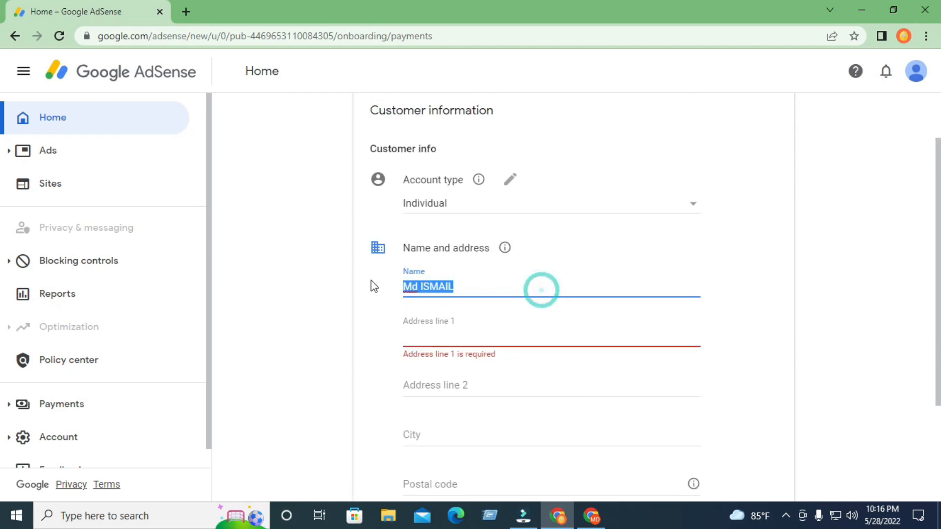
left_click_drag(464, 292, 395, 291)
left_click(473, 289)
Enter the customer's street address in capital letters in Address line 1.
left_click(462, 339)
type("fa")
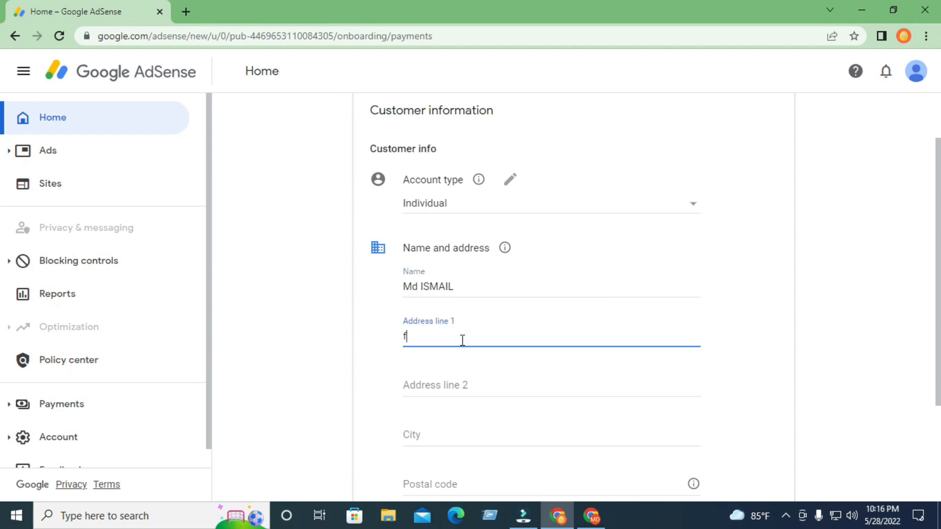
key("BackSpace")
key("BackSpace")
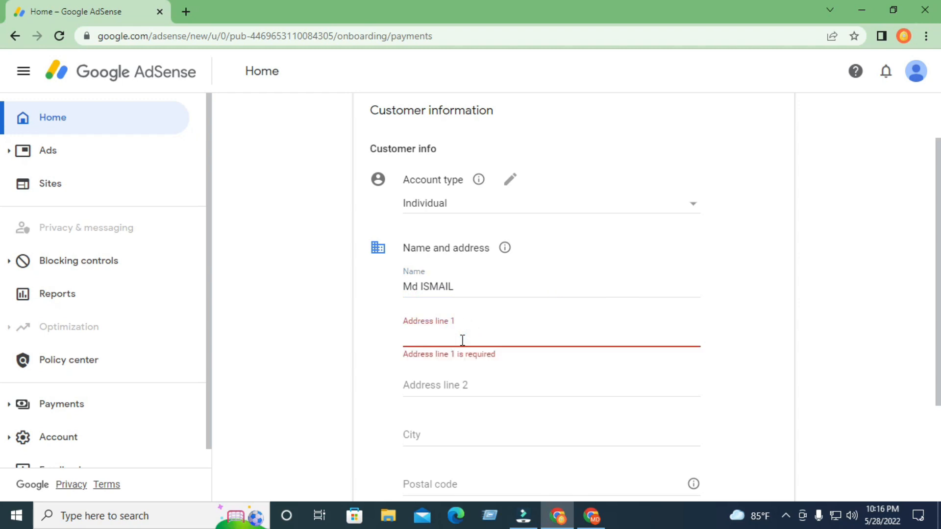
type("FA")
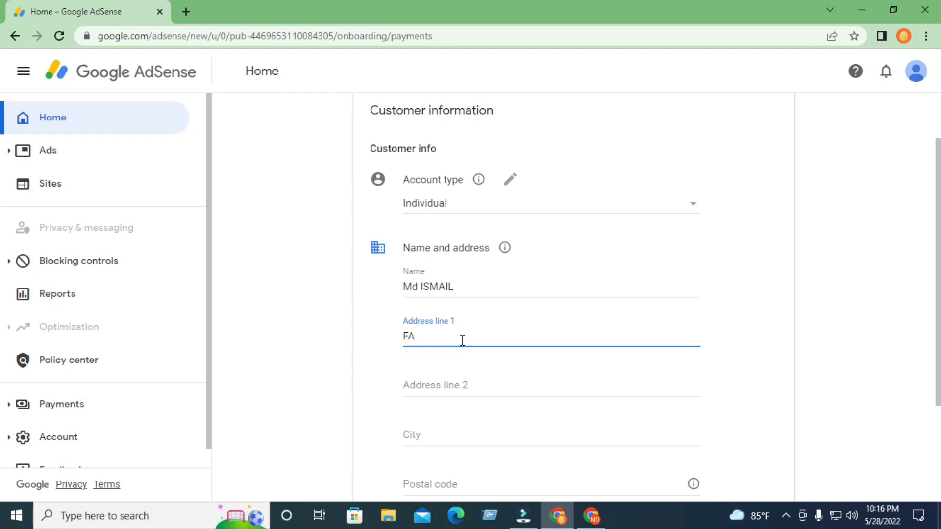
type("RIDPUR SADAER, FARIDPUR")
Fill in Address line 2 with the customer's contact number.
left_click(433, 384)
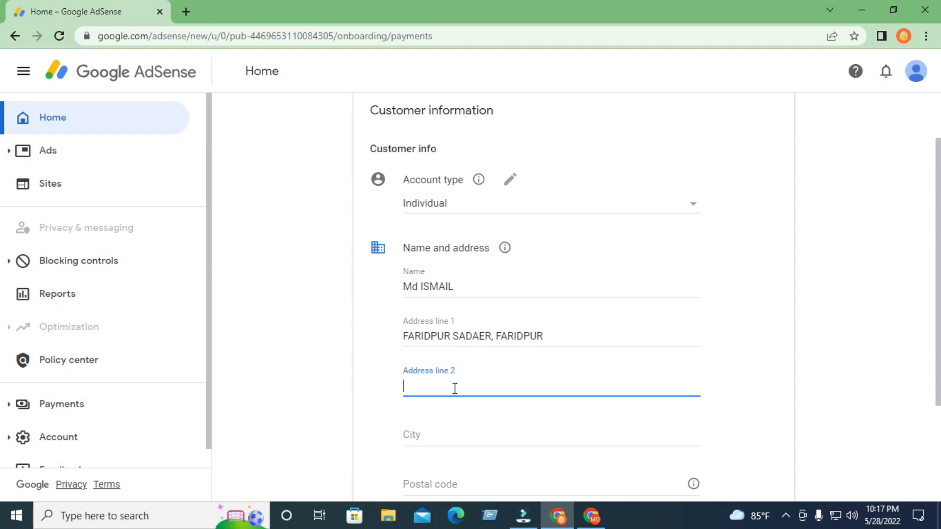
type("088777777-")
left_click_drag(558, 339, 402, 336)
scroll(490, 353, "down", 1)
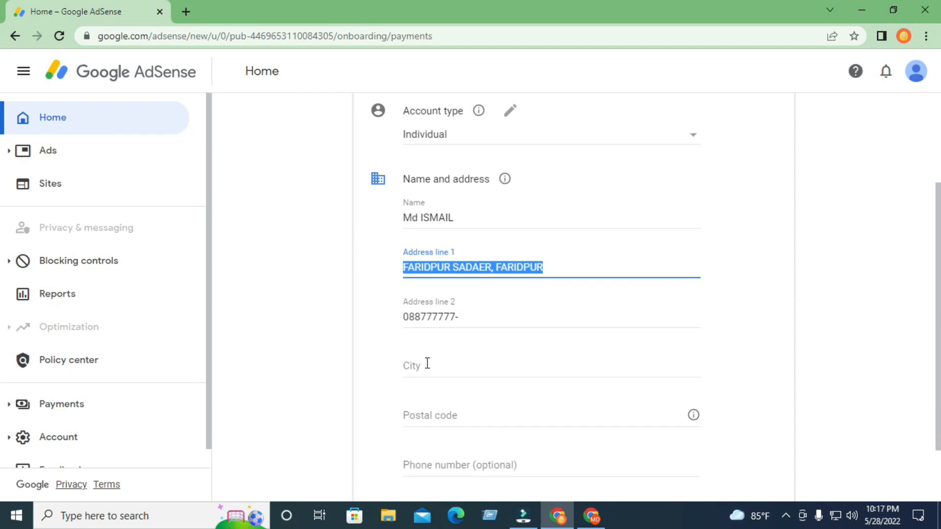
Fill in the customer's city and postal code.
left_click(432, 366)
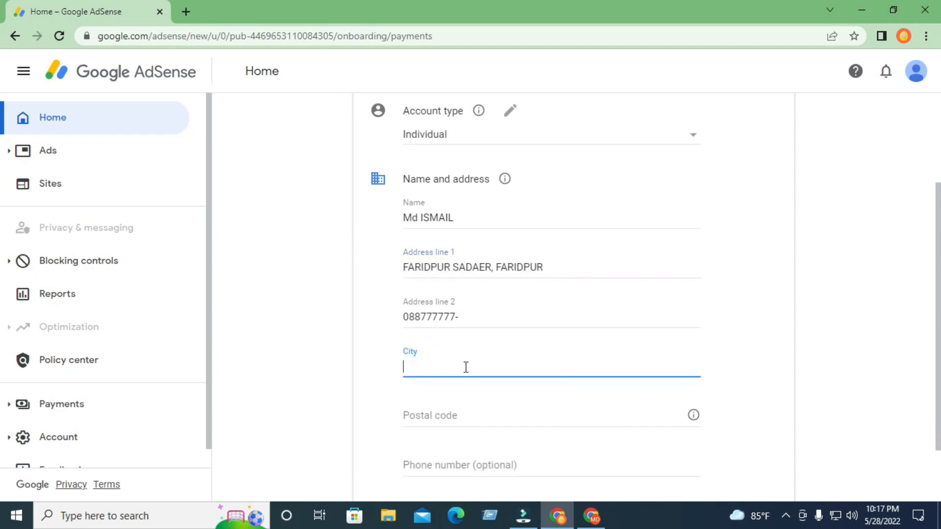
type("DHAKA")
double_click(477, 368)
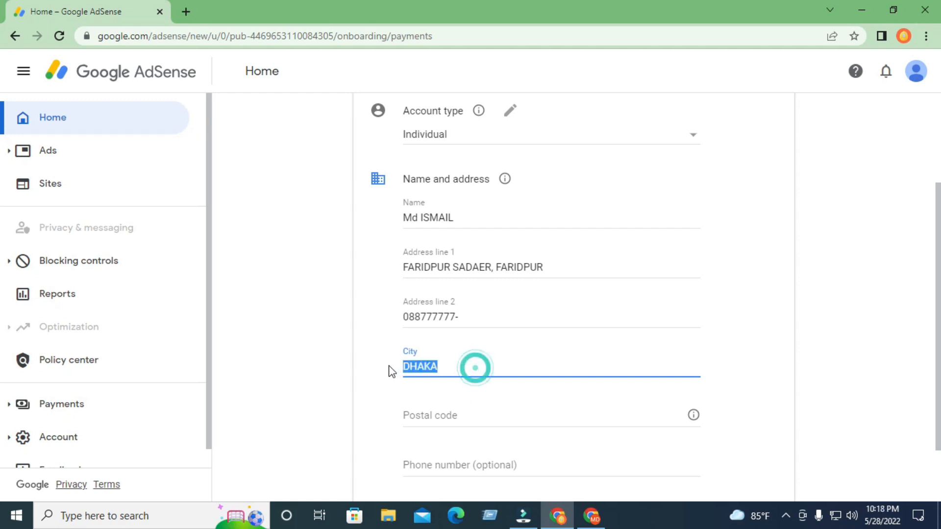
left_click(448, 411)
type("701")
key("BackSpace")
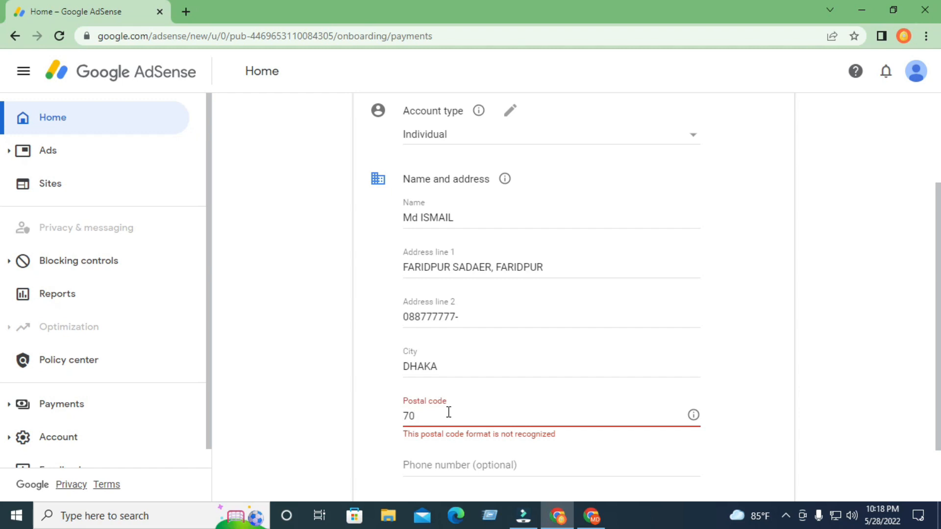
type("01")
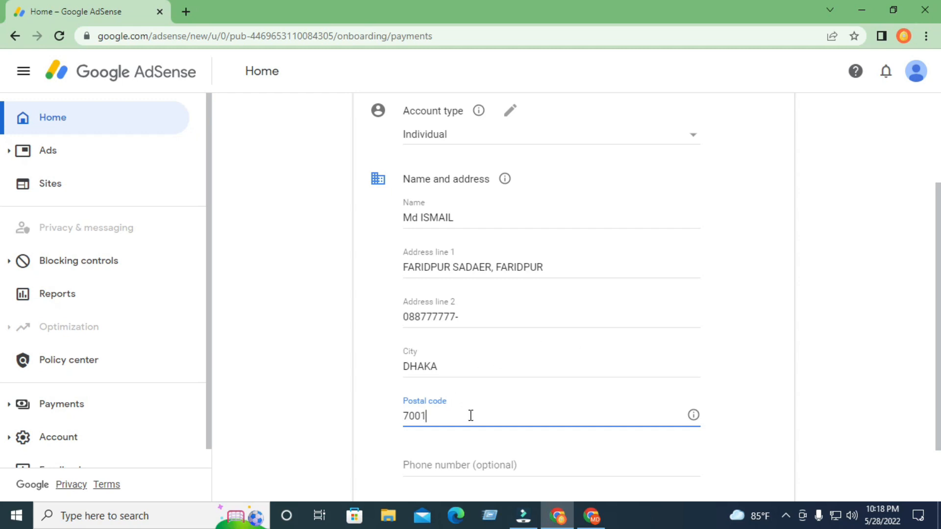
Review the entered name, both address lines, city and postal code before submitting the form.
left_click_drag(479, 217, 390, 223)
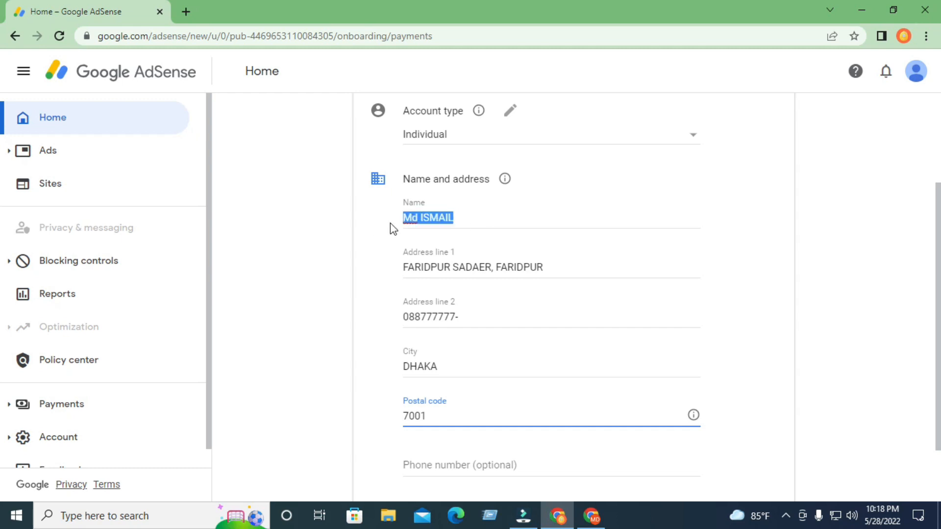
left_click_drag(556, 269, 397, 273)
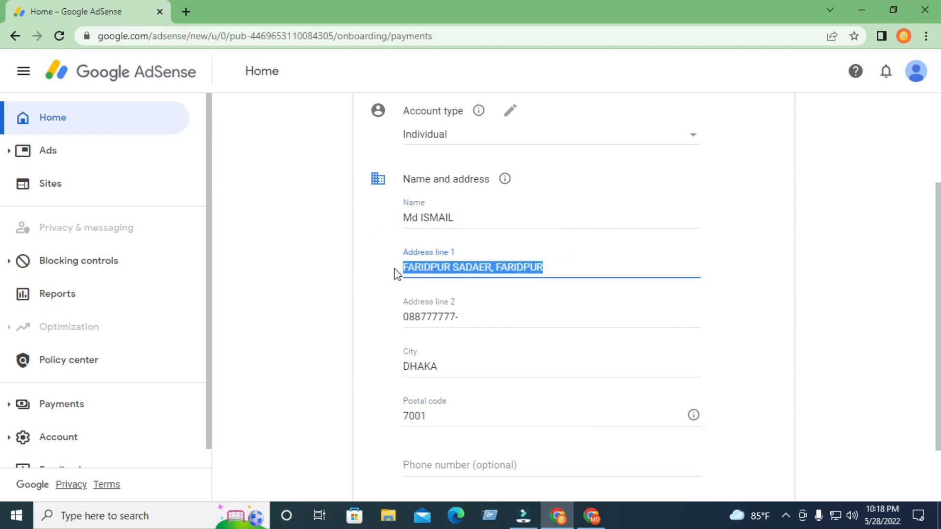
left_click(467, 268)
left_click_drag(467, 268, 563, 264)
left_click_drag(463, 318, 407, 320)
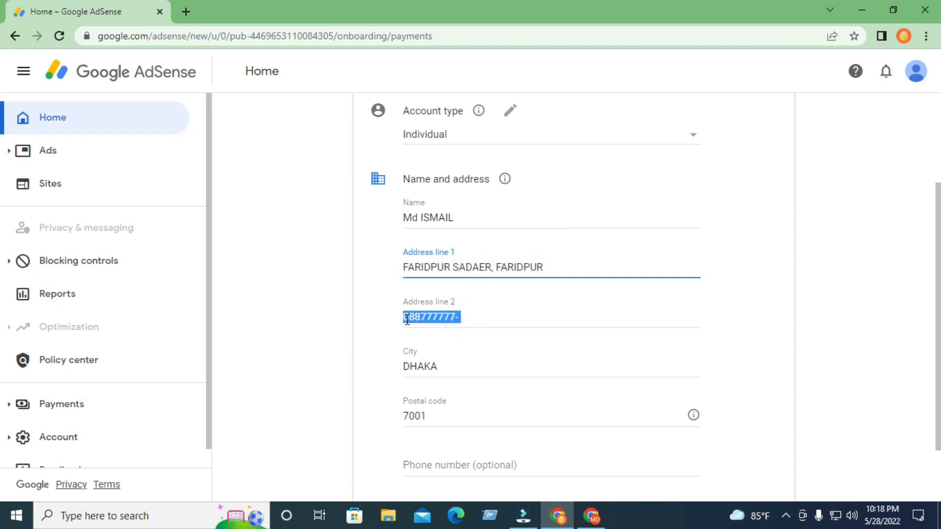
left_click(462, 316)
left_click_drag(456, 317, 405, 325)
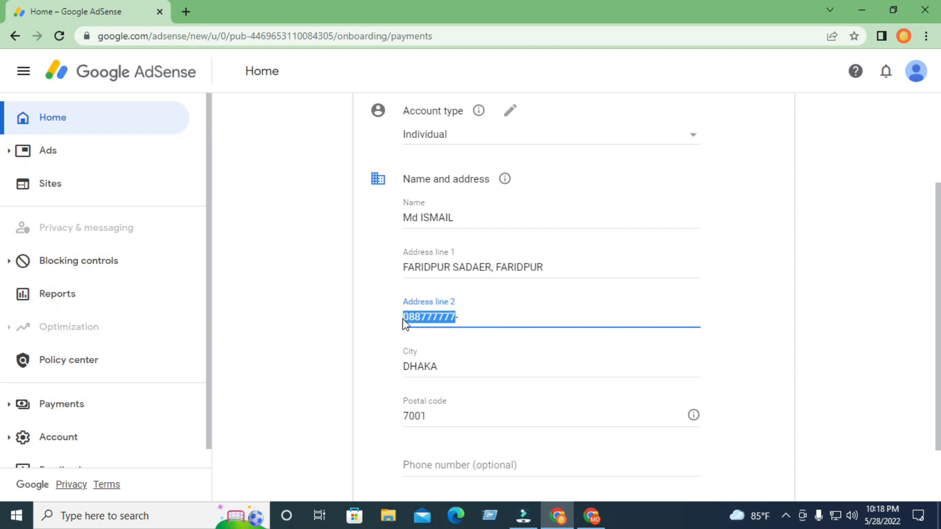
left_click(430, 317)
left_click(477, 316)
left_click_drag(472, 319, 406, 314)
double_click(477, 366)
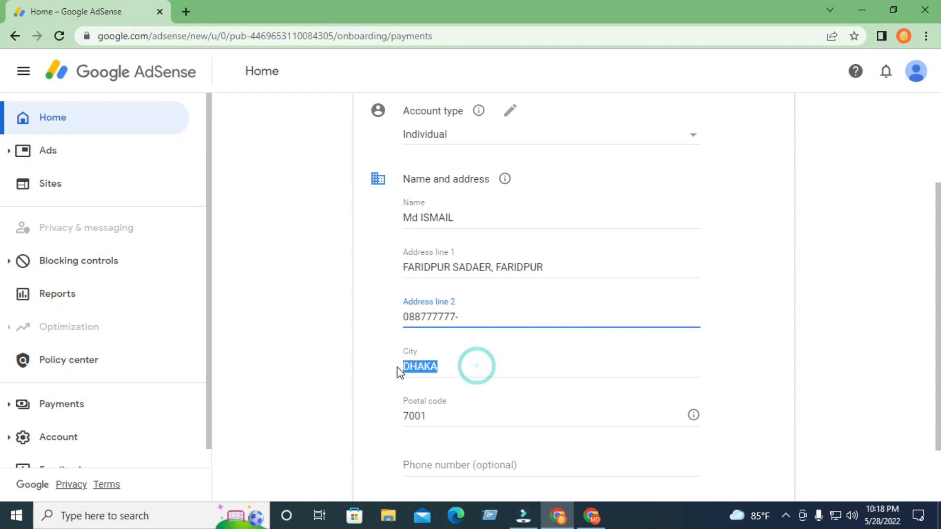
left_click(739, 365)
double_click(437, 416)
mouse_move(381, 413)
left_mouse_down()
mouse_move(413, 414)
mouse_move(393, 421)
left_mouse_up()
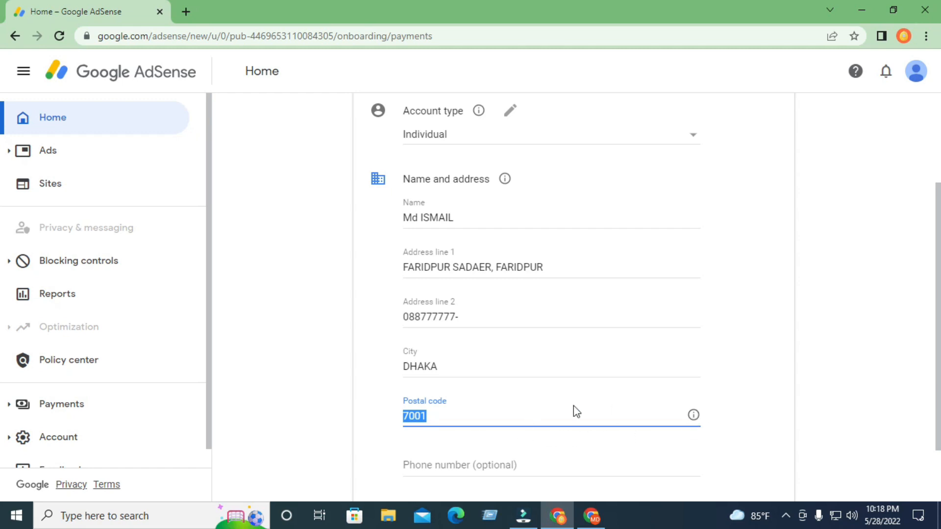
left_click(441, 414)
left_click_drag(441, 414, 395, 416)
scroll(561, 346, "down", 2)
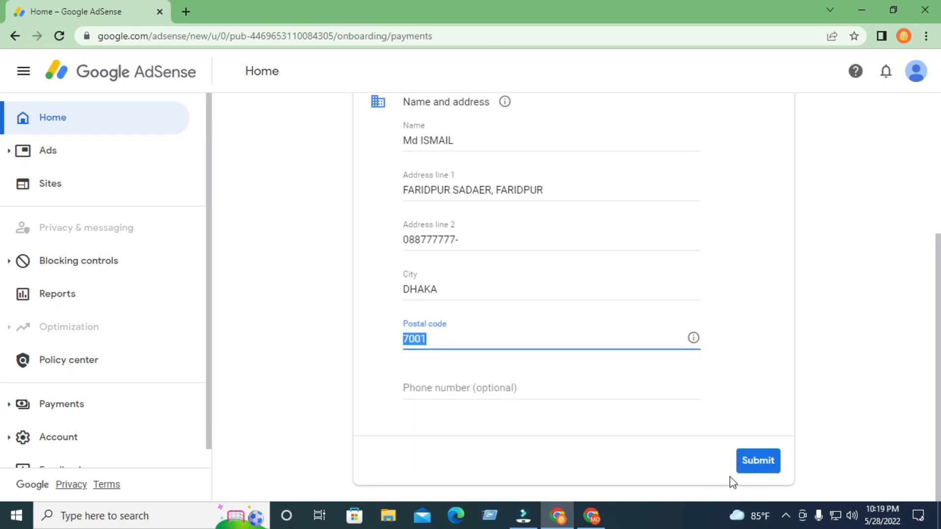
Submit the customer information with the optional phone number left blank.
left_click(469, 387)
left_click(733, 375)
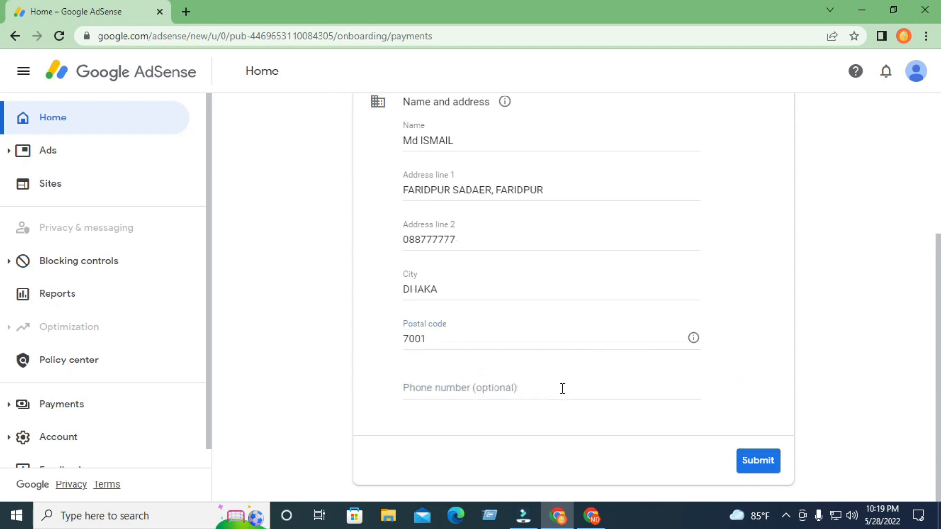
left_click(764, 469)
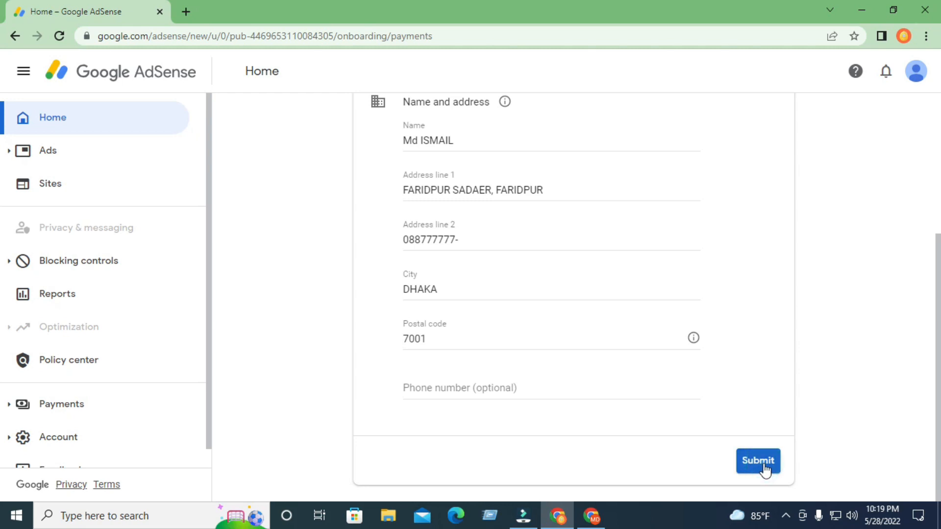
Go to the account's Sites list and copy the totthovander.com address.
scroll(520, 265, "down", 4)
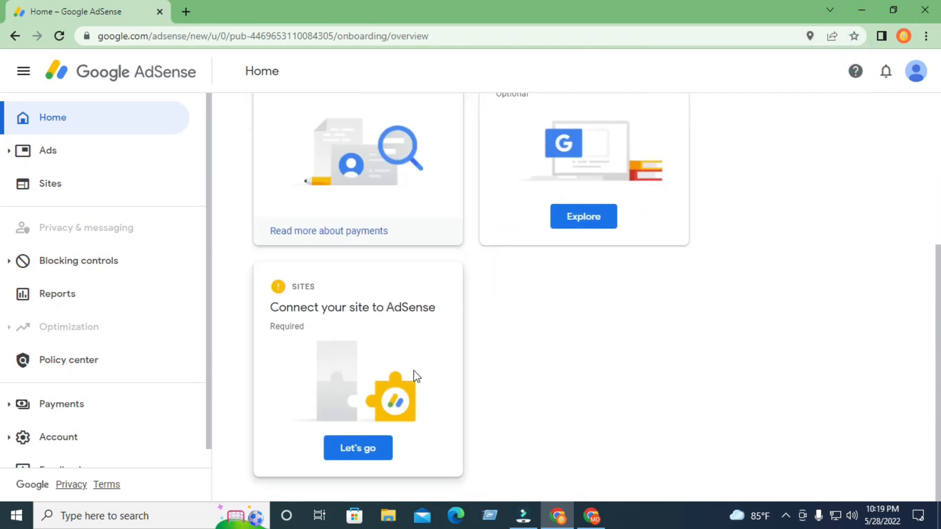
left_click_drag(272, 308, 430, 306)
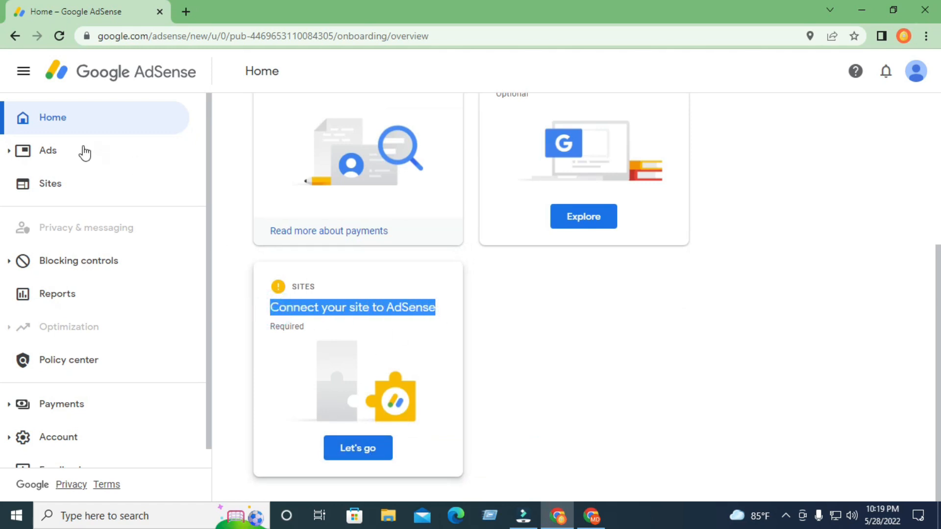
left_click(71, 187)
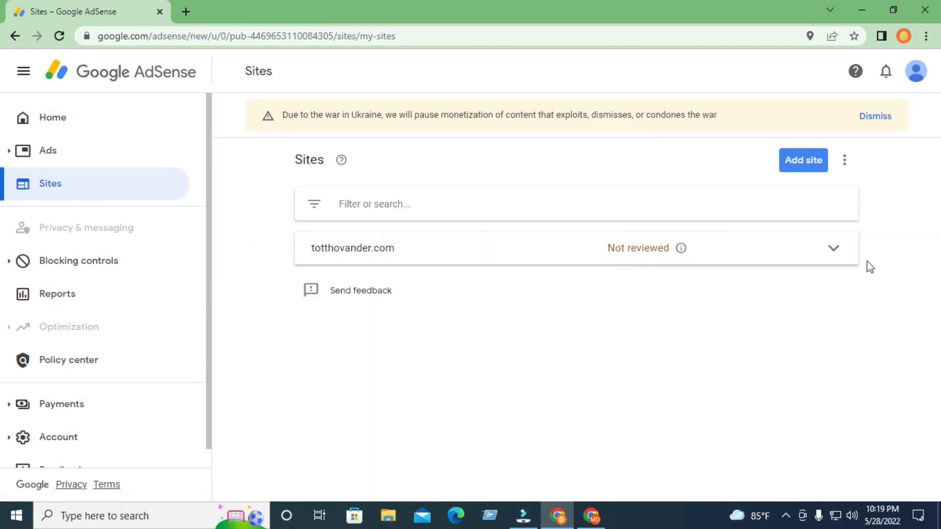
left_click(837, 256)
left_click_drag(413, 255, 298, 264)
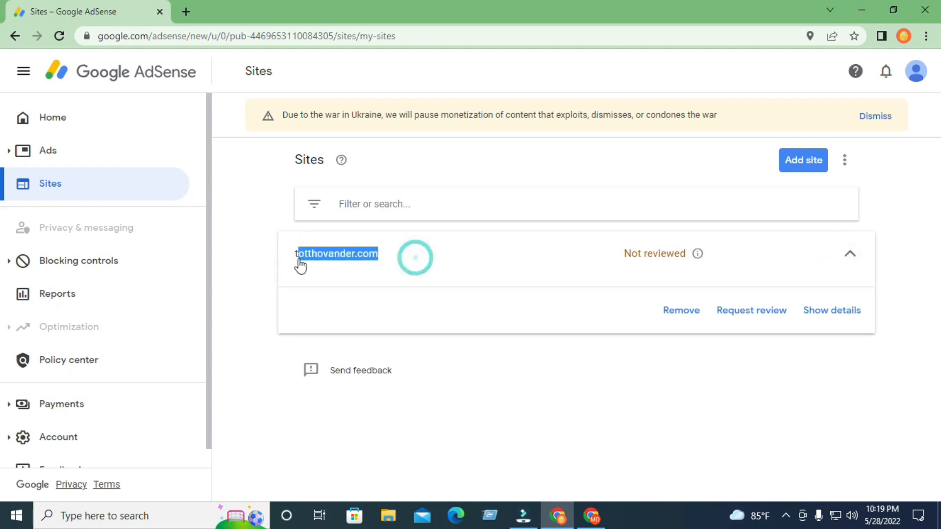
right_click(369, 252)
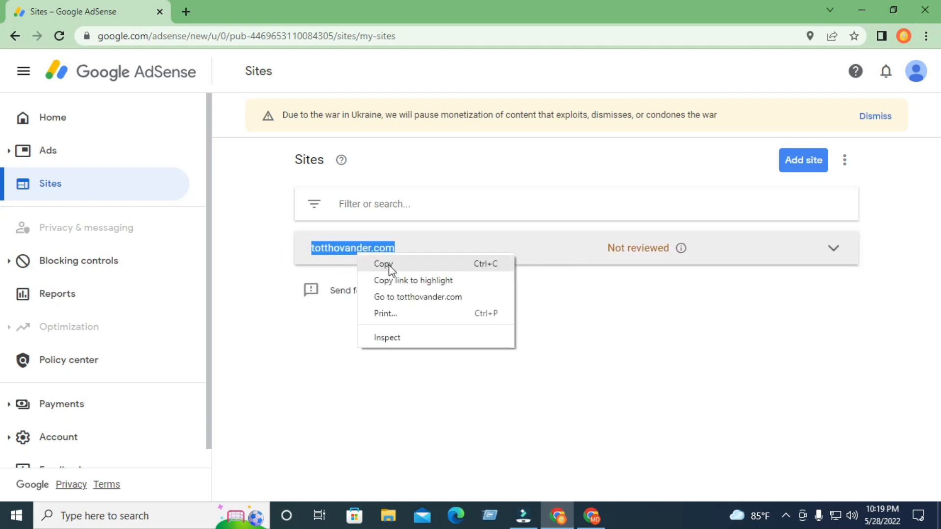
left_click(389, 265)
Remove totthovander.com from the Sites list and confirm the removal.
left_click(833, 248)
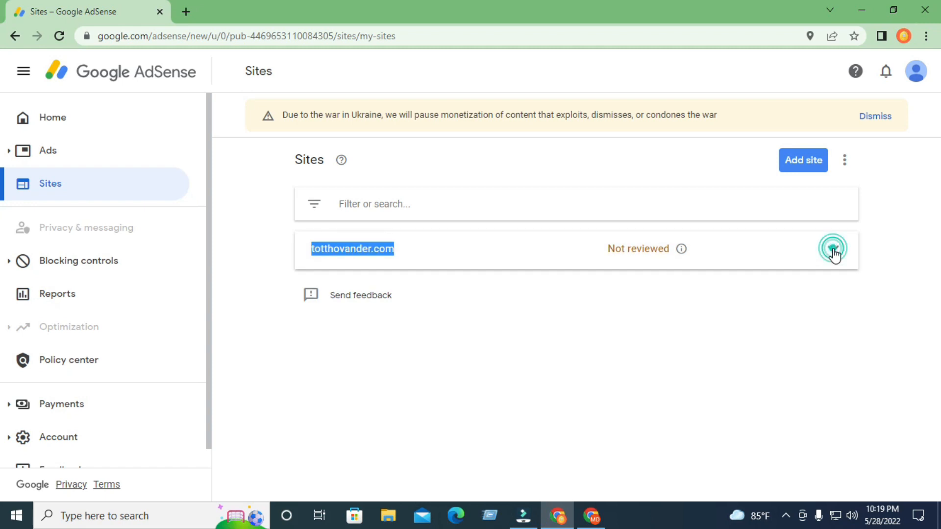
left_click(683, 314)
left_click(648, 323)
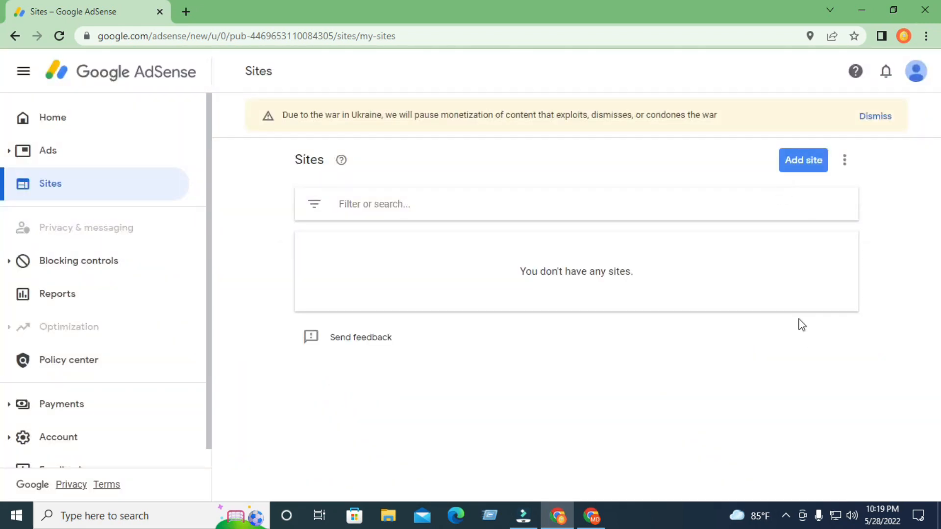
Add a new site with the copied URL totthovander.com and save it to continue.
left_click(802, 168)
left_click(803, 165)
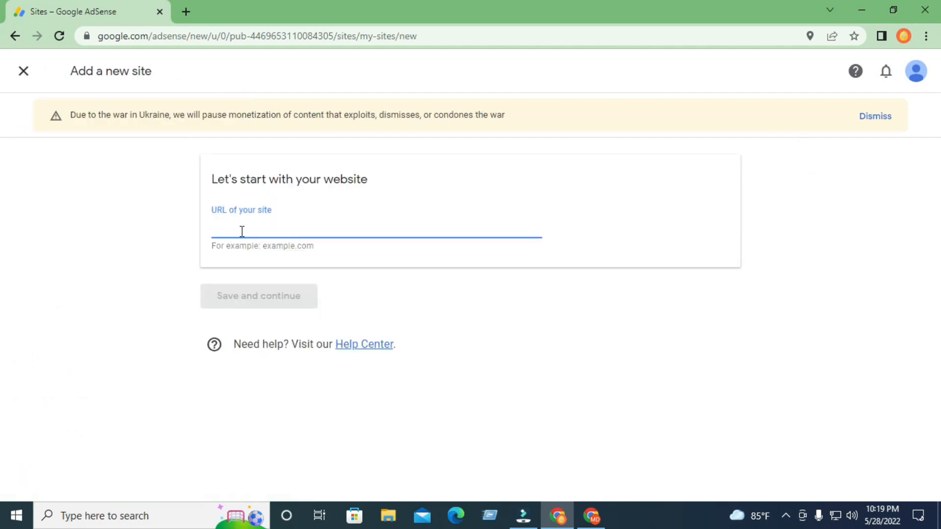
right_click(240, 228)
left_click(278, 335)
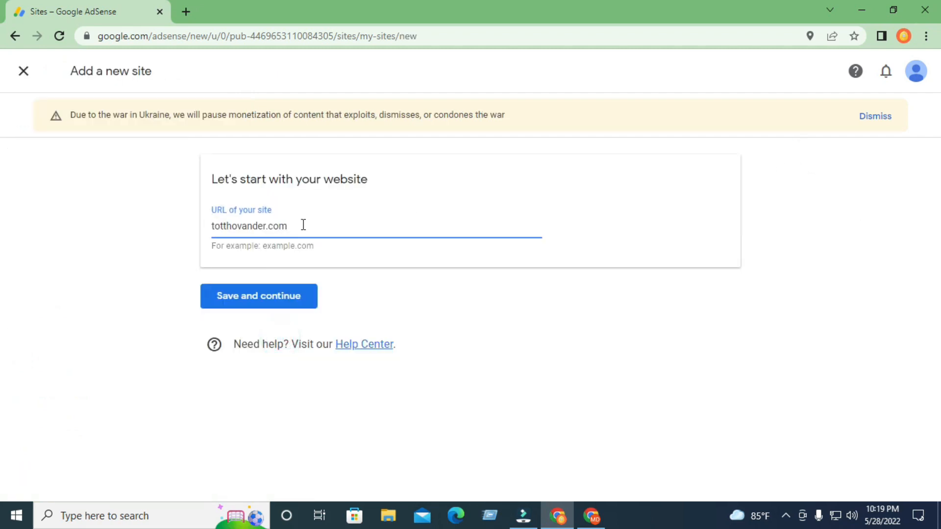
left_click_drag(309, 225, 192, 231)
left_click(264, 249)
left_click(259, 248)
left_click(261, 247)
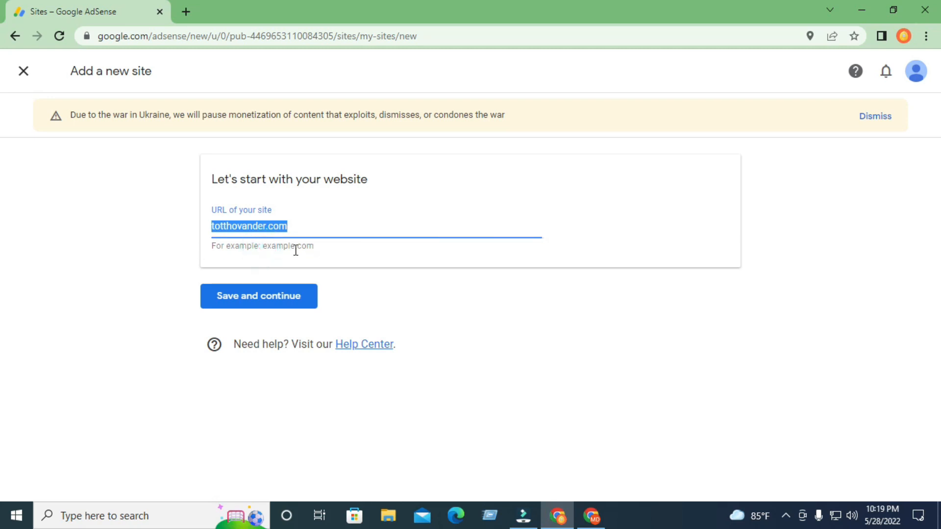
left_click(299, 303)
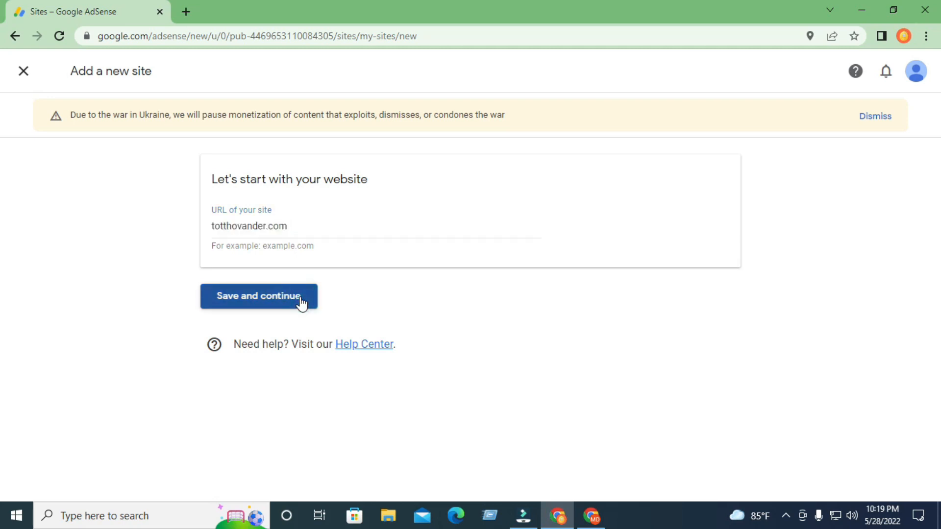
Copy the AdSense code from the site connection page and check between which HTML tags it has to go.
scroll(321, 266, "down", 2)
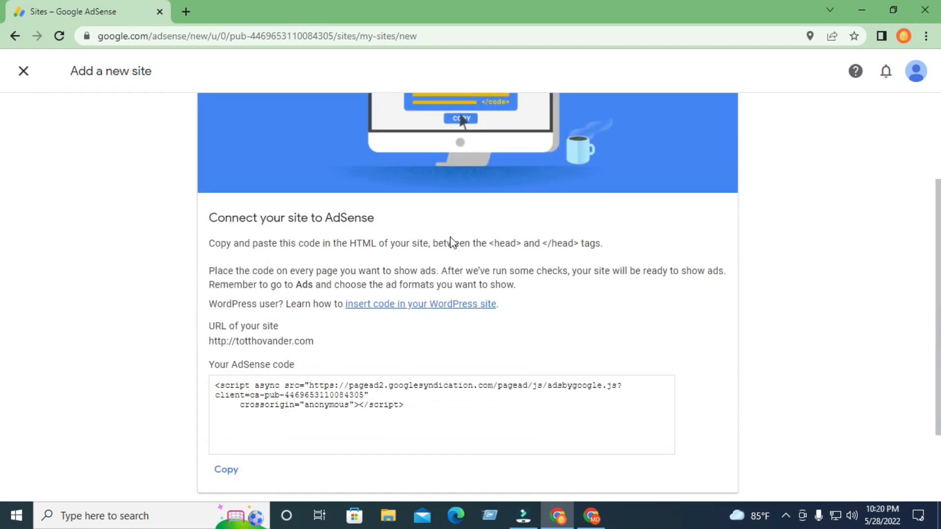
scroll(448, 240, "up", 2)
scroll(428, 219, "down", 3)
left_click_drag(210, 218, 387, 220)
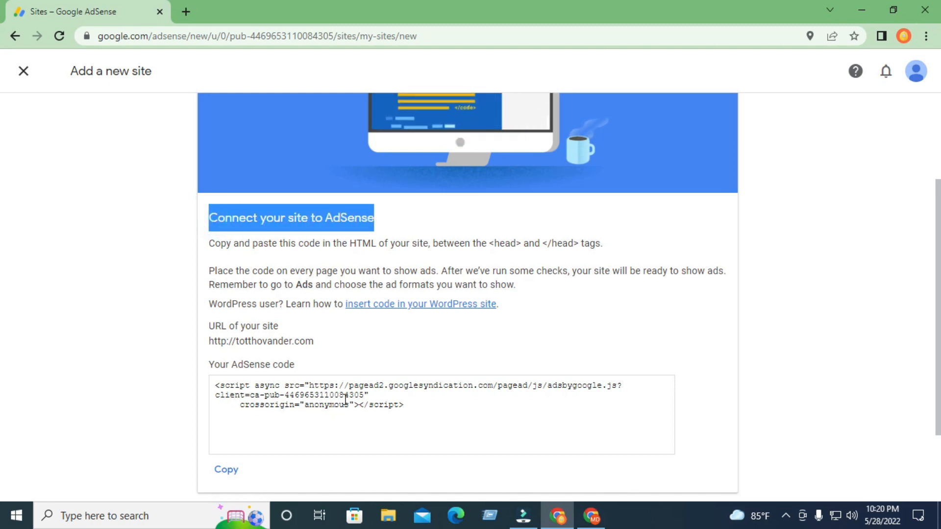
scroll(324, 397, "down", 1)
scroll(325, 397, "down", 2)
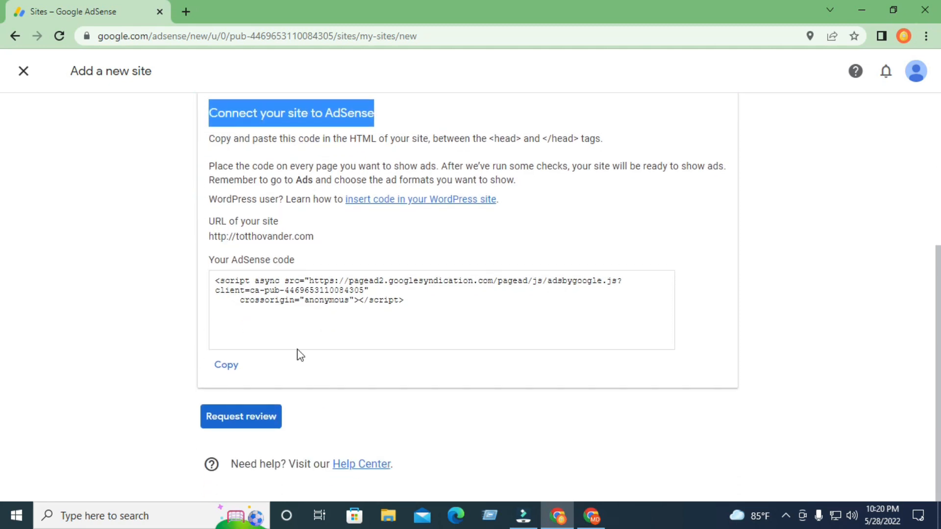
left_click(229, 369)
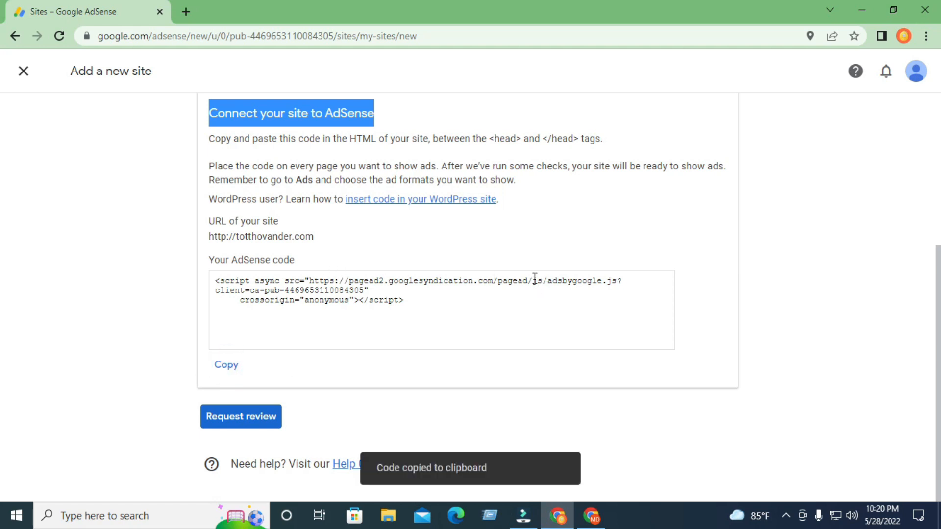
left_click_drag(487, 140, 580, 140)
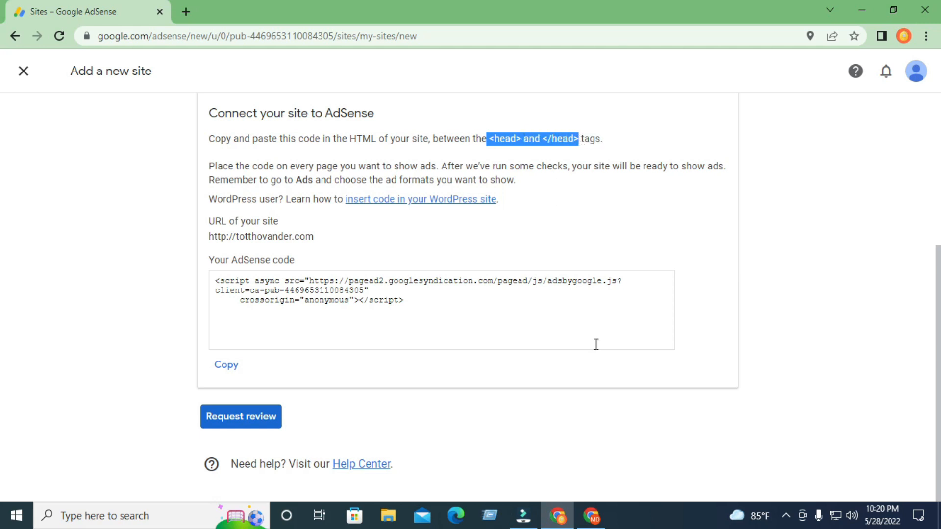
Switch to the Blogger theme page in the other browser window and open the theme's HTML for editing.
left_click(591, 515)
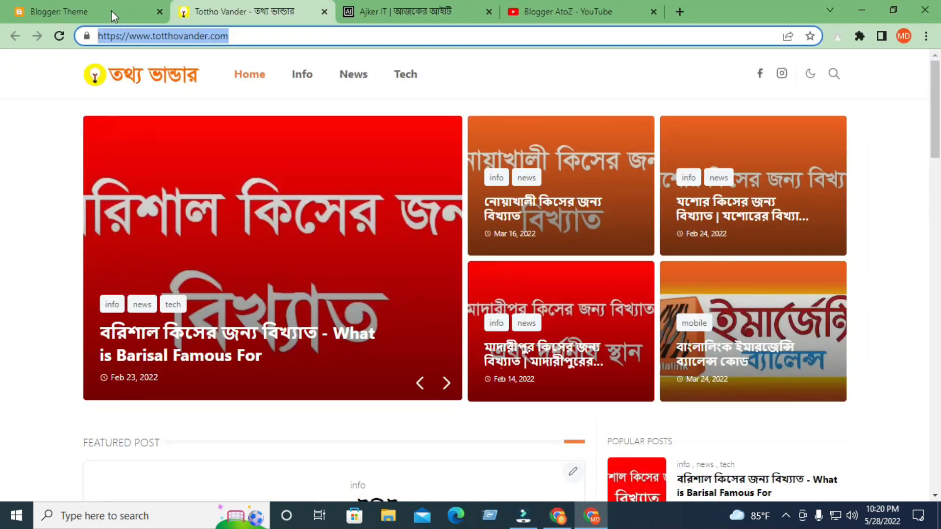
left_click(62, 7)
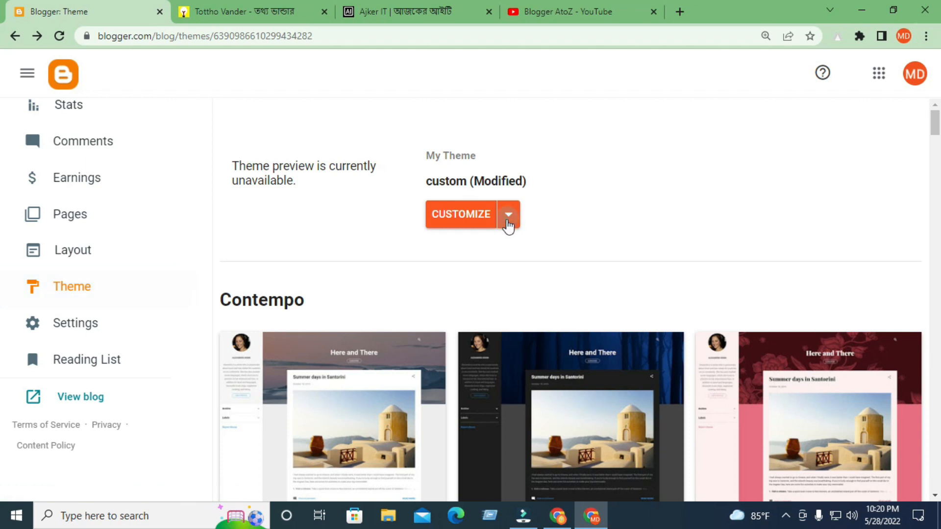
left_click(507, 219)
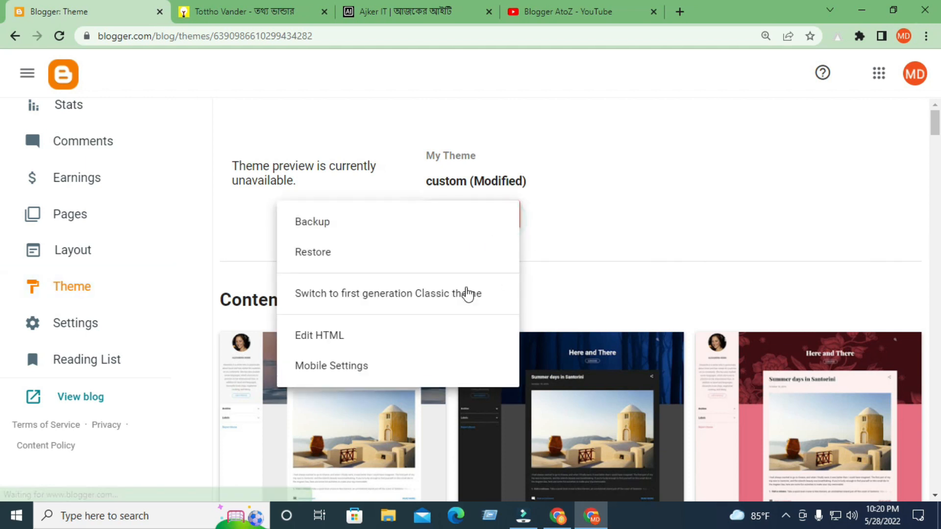
left_click(377, 341)
left_click(219, 11)
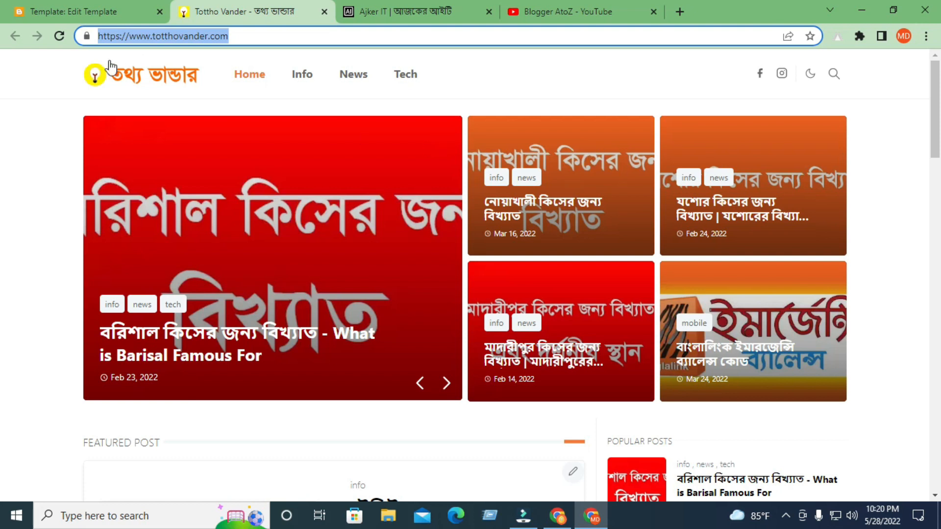
left_click(100, 11)
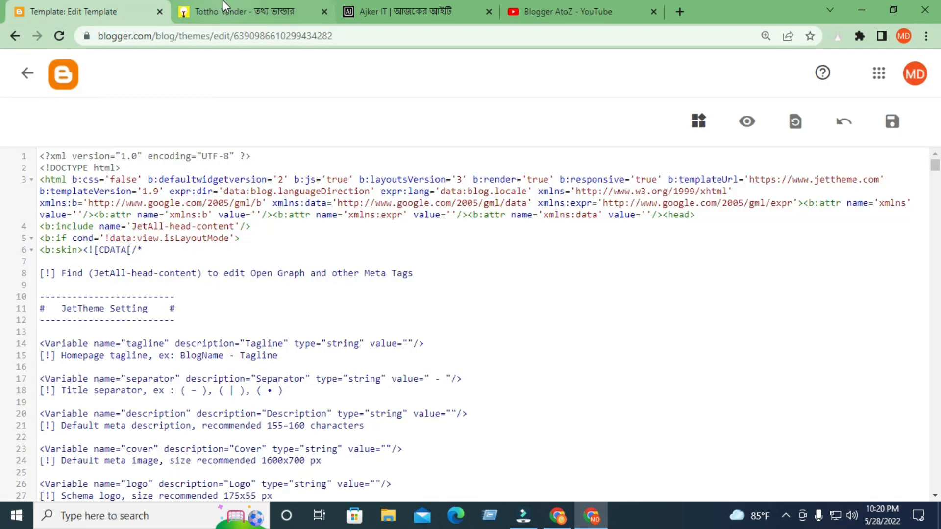
key("ctrl+Tab")
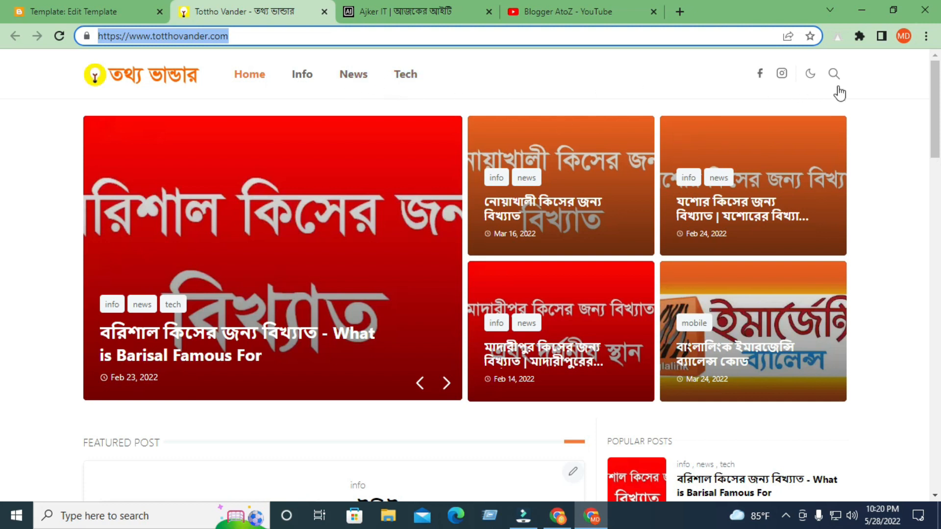
key("ctrl+shift+Tab")
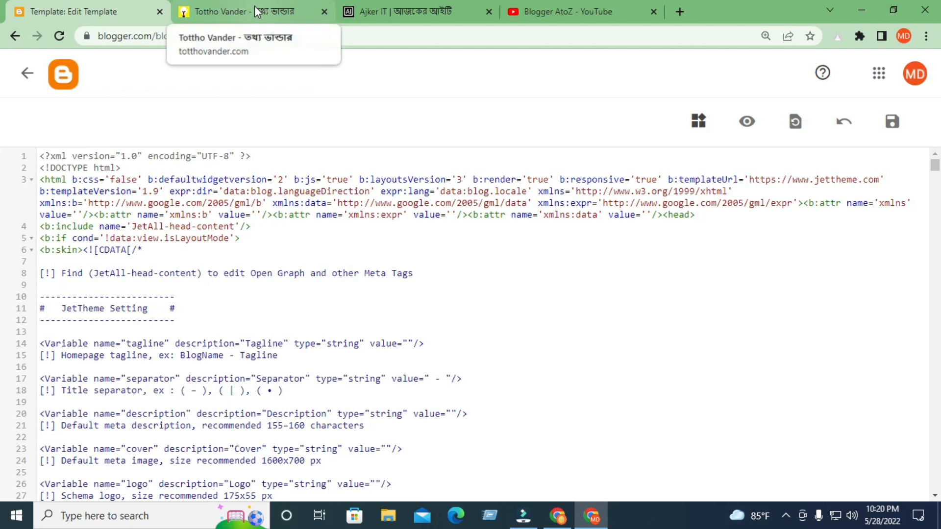
Locate the opening <head> tag in the theme's HTML, searching the code for <HEAD>.
left_click(700, 217)
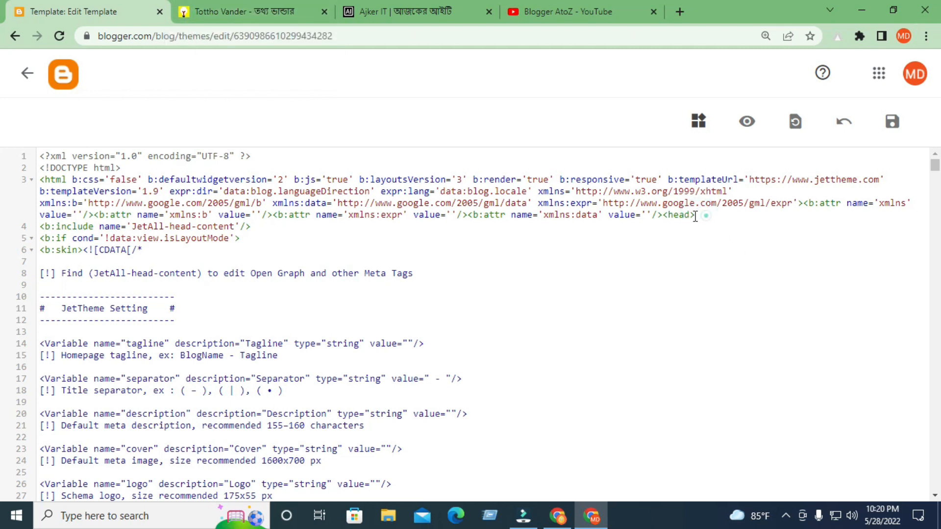
left_click_drag(700, 216, 666, 216)
left_click(490, 281)
key("ctrl+f")
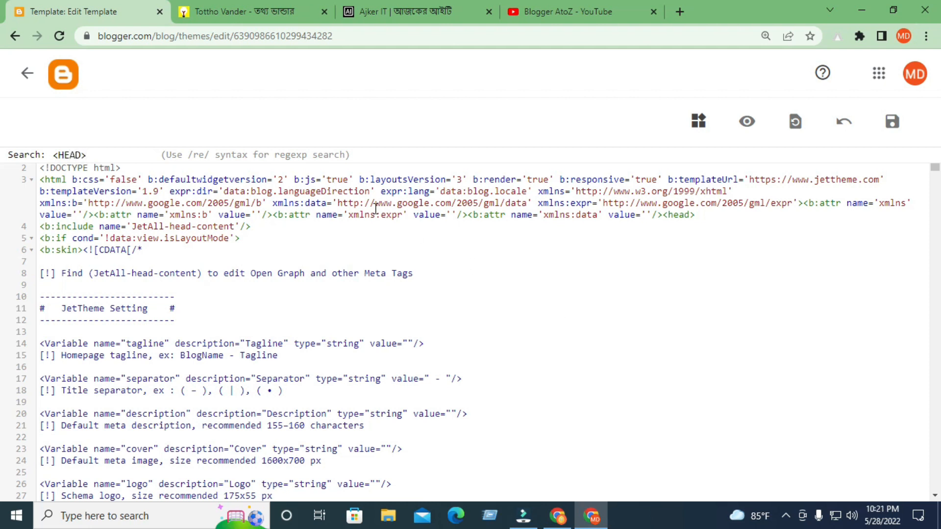
double_click(75, 156)
key("BackSpace")
key("Delete")
key("Return")
Paste the copied AdSense code on a new line directly after the opening <head> tag and save the theme.
left_click(700, 218)
key("Return")
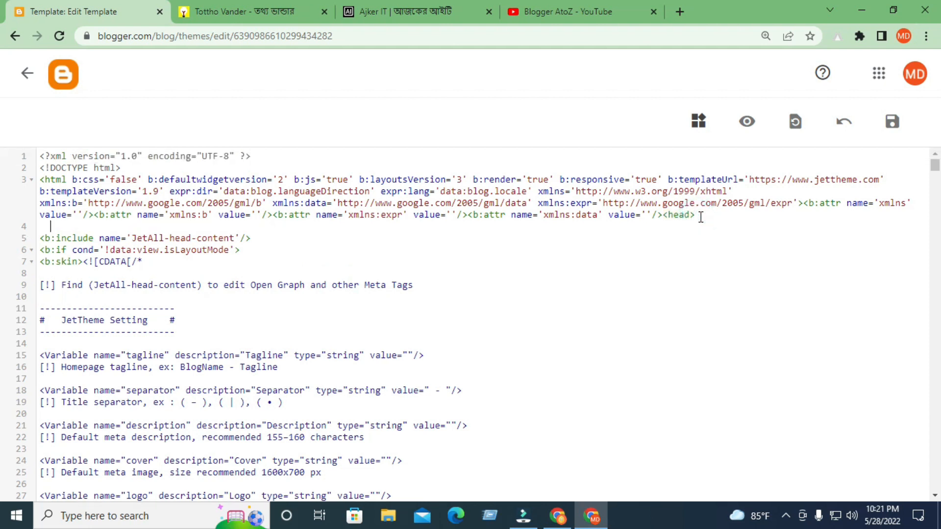
left_click(557, 516)
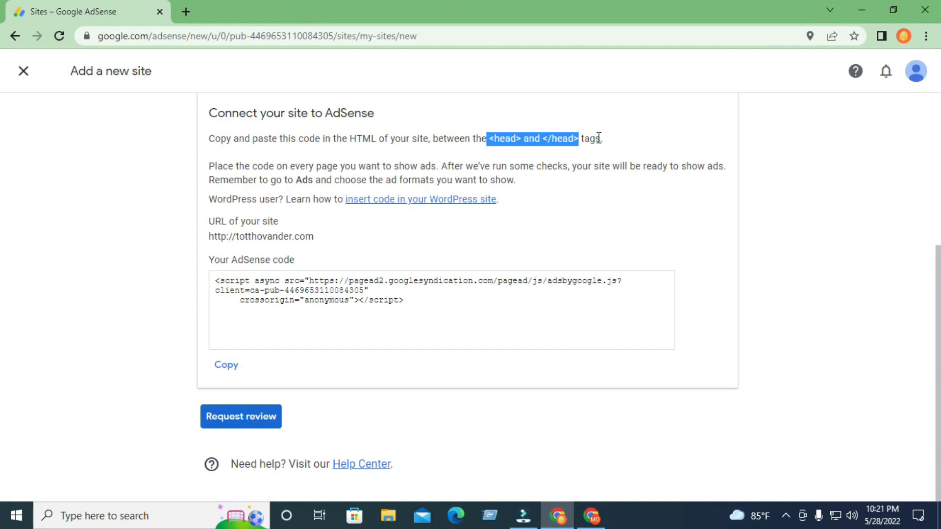
left_click_drag(543, 139, 577, 141)
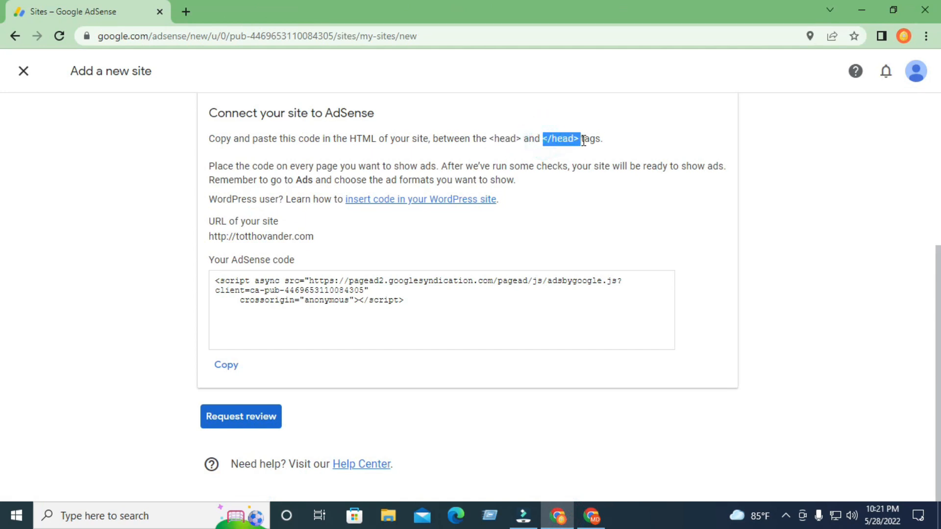
left_click(592, 516)
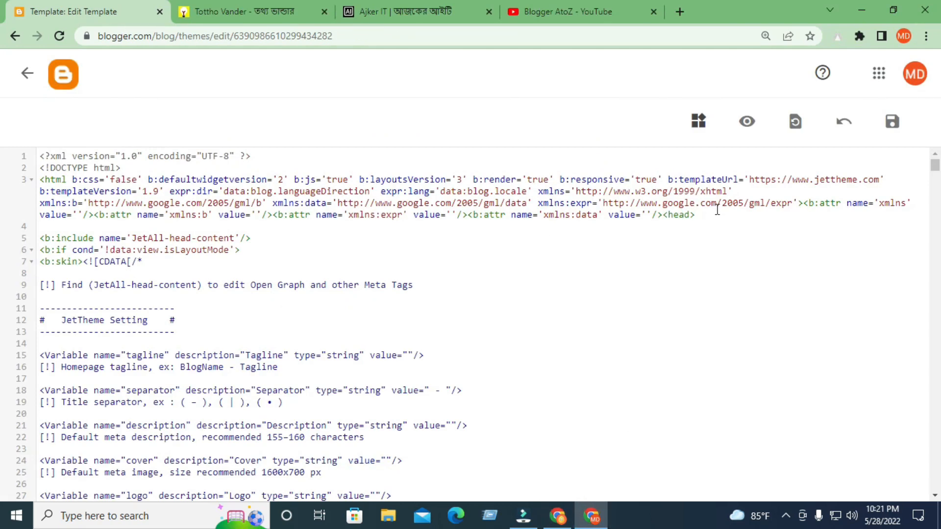
left_click_drag(698, 216, 667, 216)
left_click(72, 228)
right_click(78, 228)
left_click(147, 336)
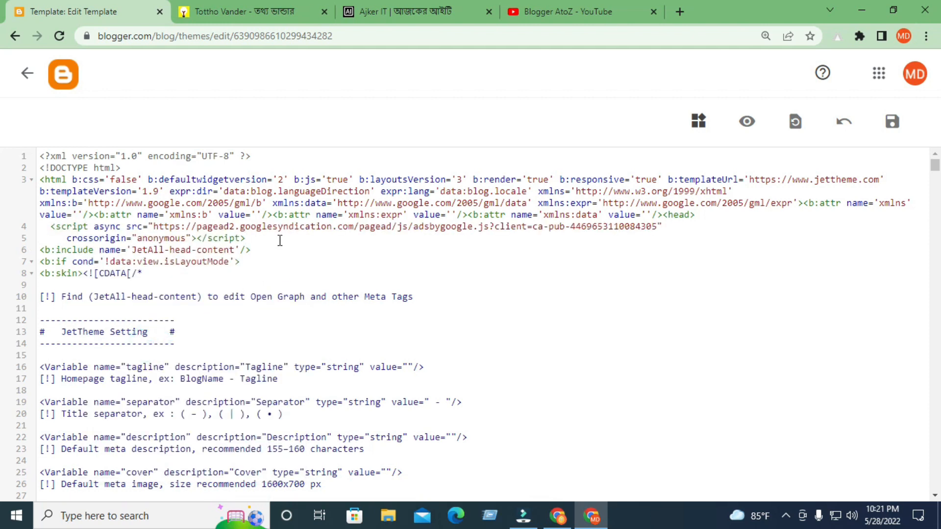
left_click(892, 128)
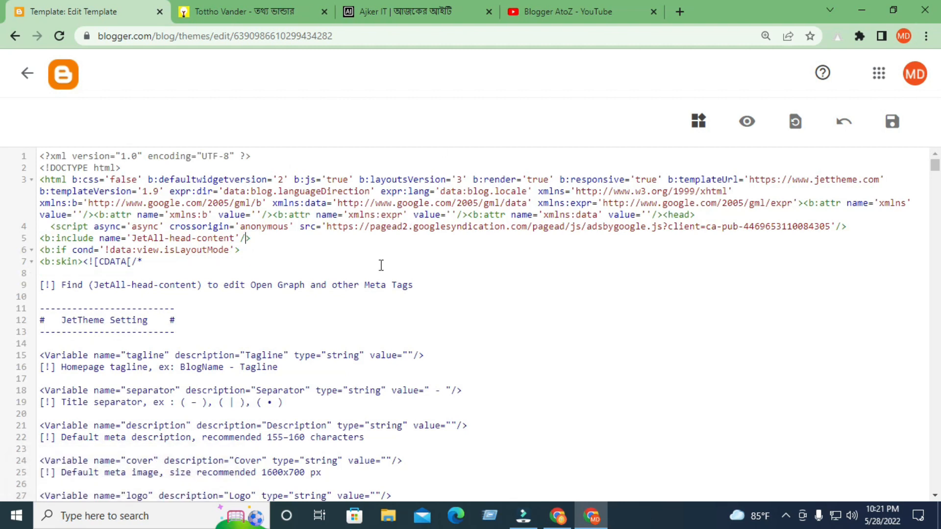
Switch back to AdSense and request a review of totthovander.com.
left_click(557, 516)
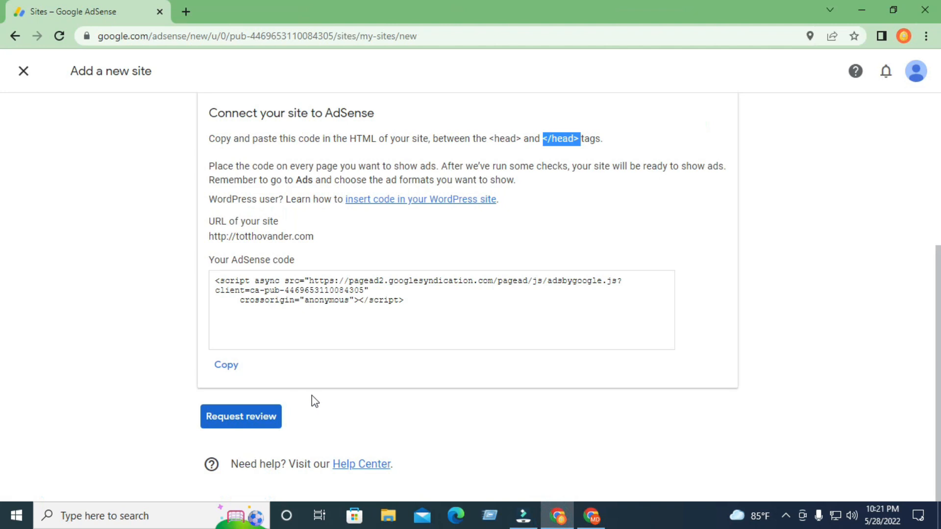
left_click(265, 421)
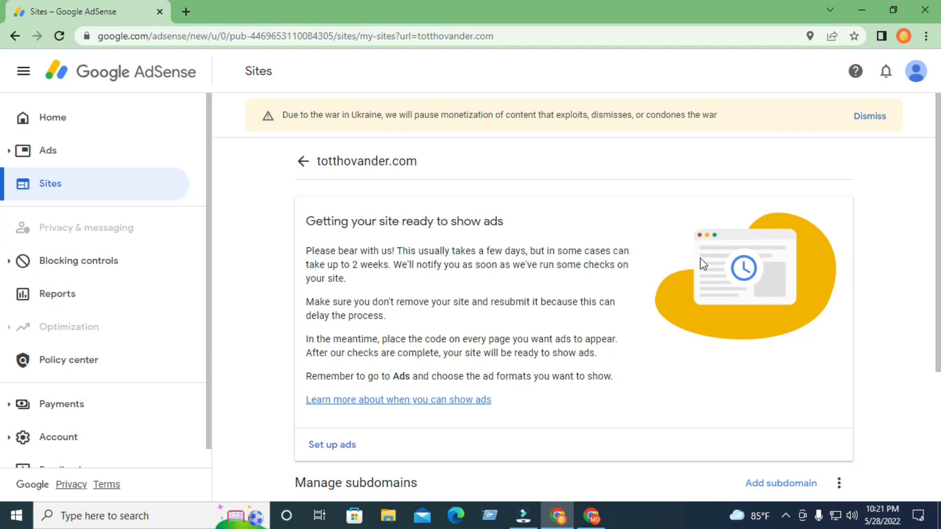
Open the ad setup for totthovander.com and turn on Auto ads.
scroll(456, 266, "down", 1)
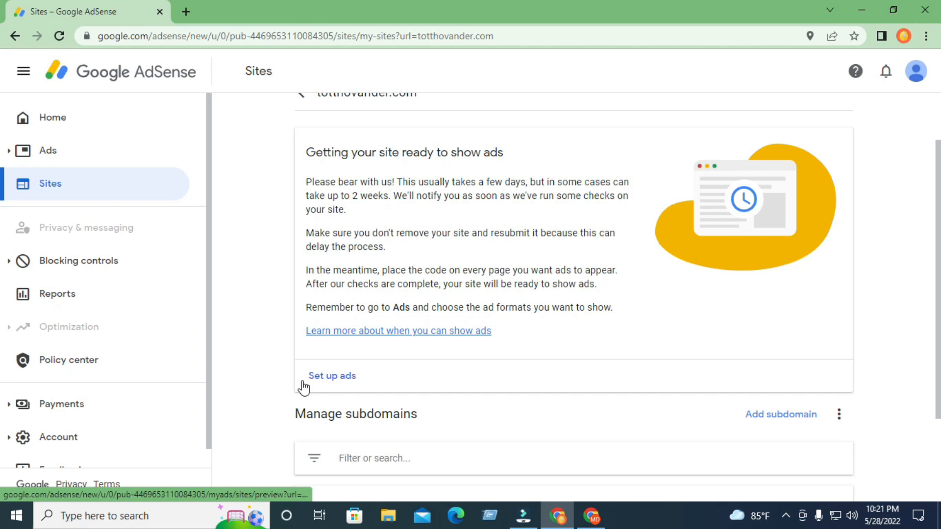
left_click(348, 380)
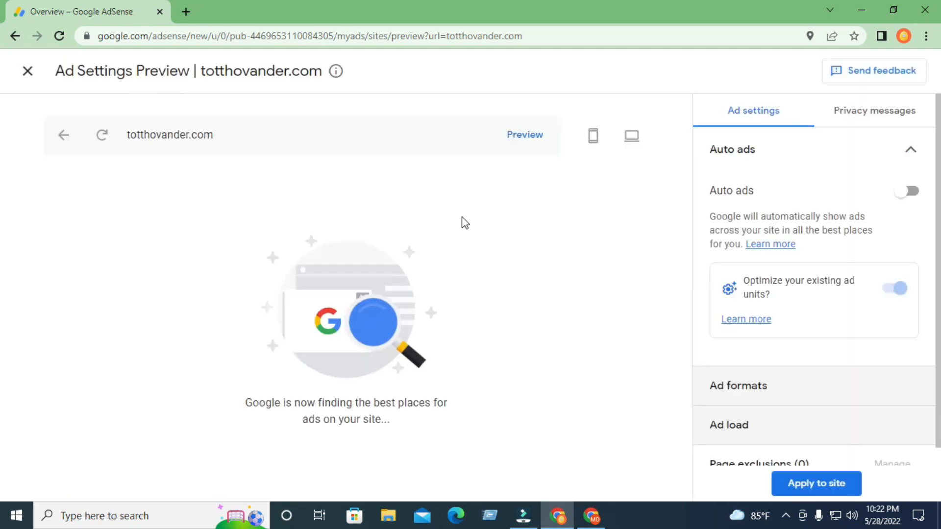
left_click_drag(708, 192, 762, 191)
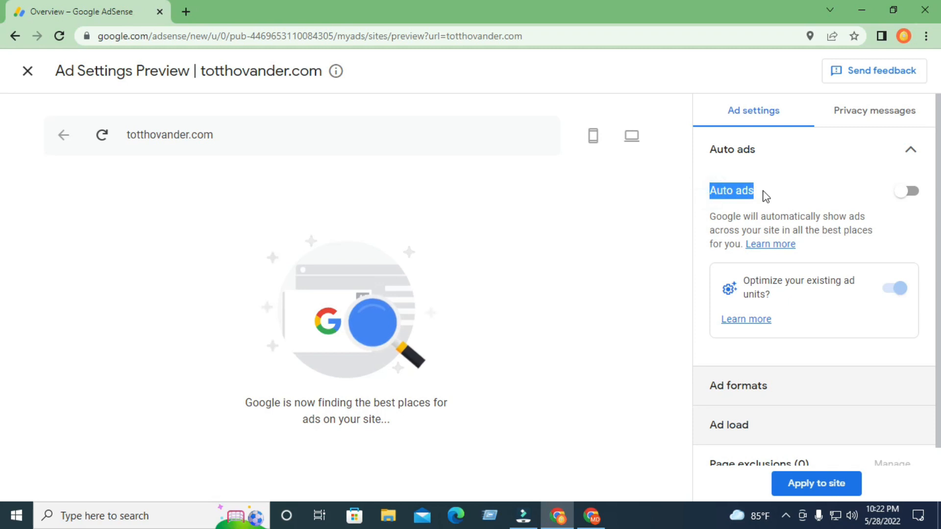
left_click(912, 193)
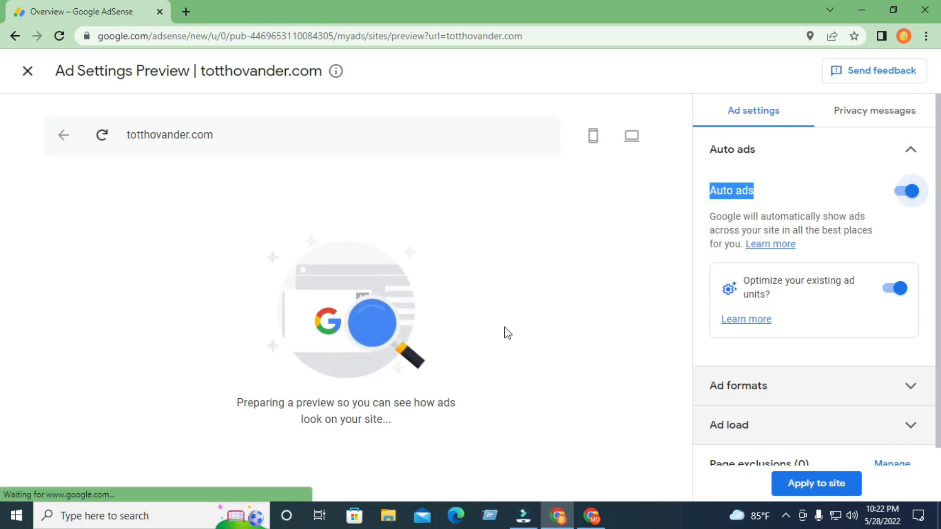
Examine the Auto ads placements on totthovander.com in the mobile and desktop previews.
left_click_drag(483, 200, 495, 177)
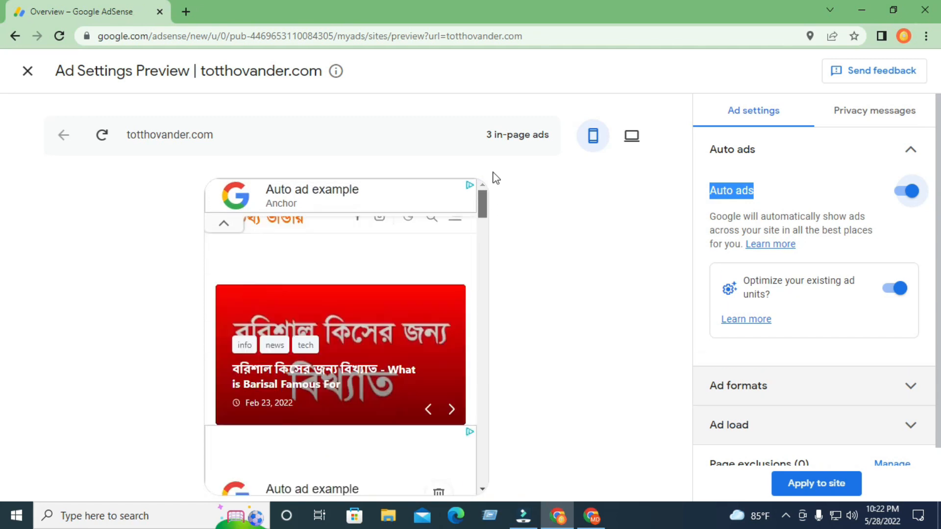
left_click(633, 137)
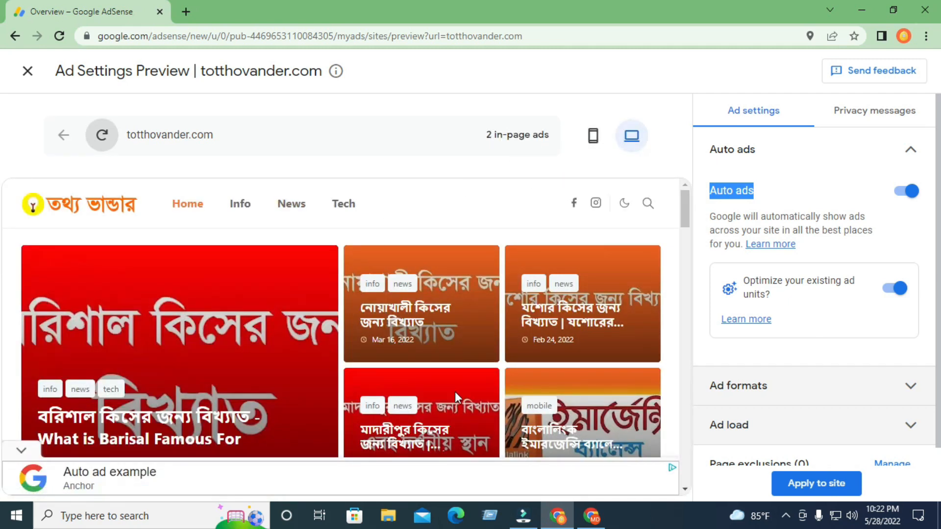
scroll(455, 392, "down", 5)
scroll(446, 307, "down", 2)
scroll(374, 329, "up", 6)
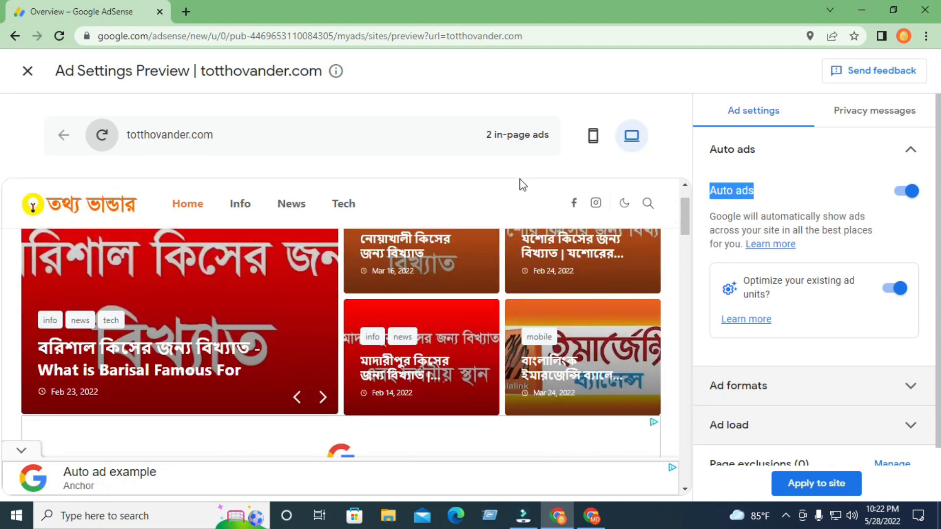
scroll(522, 184, "up", 2)
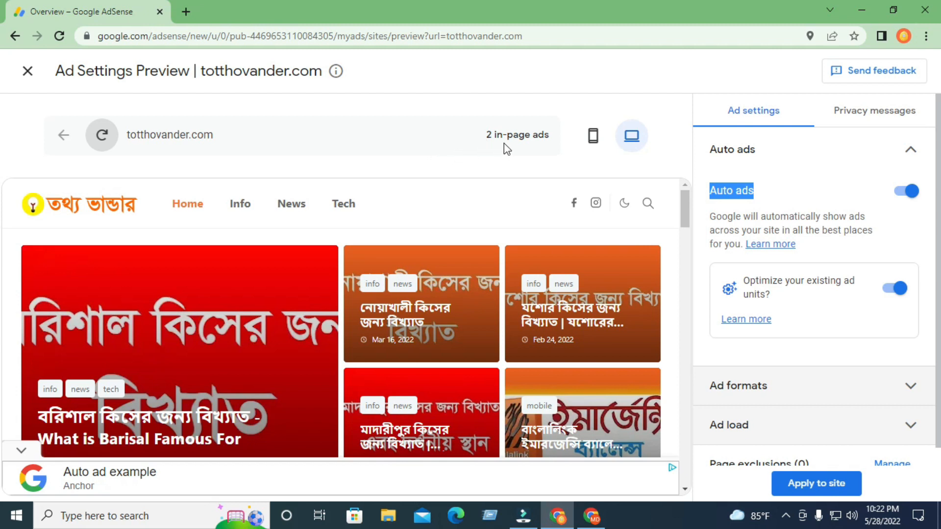
left_click(592, 516)
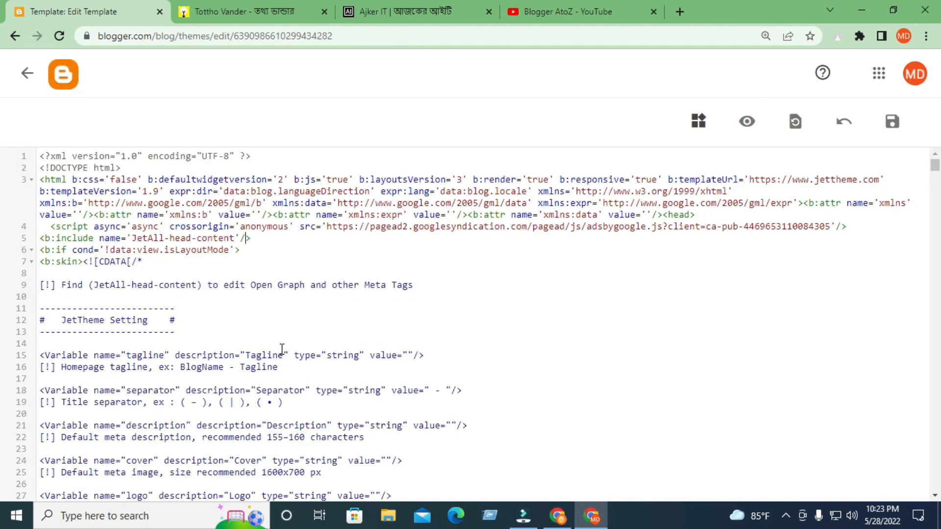
left_click(557, 516)
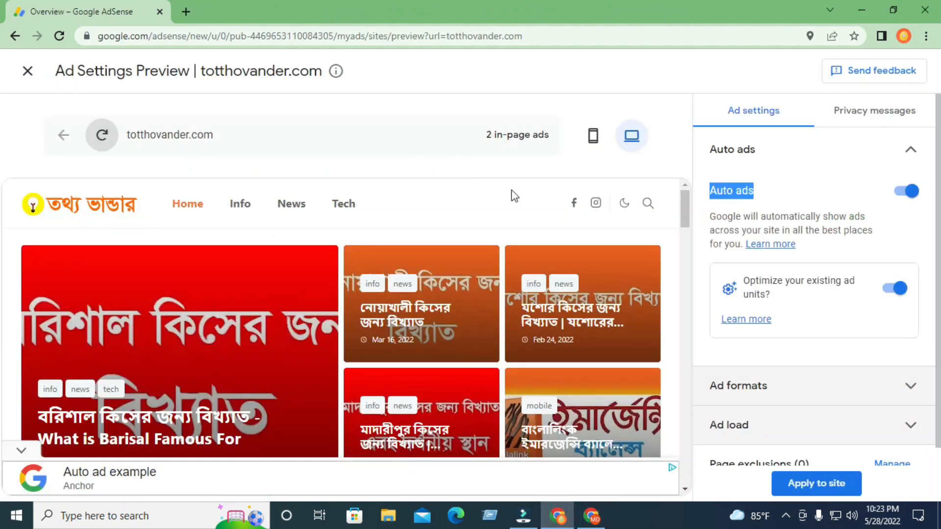
left_click_drag(483, 138, 557, 137)
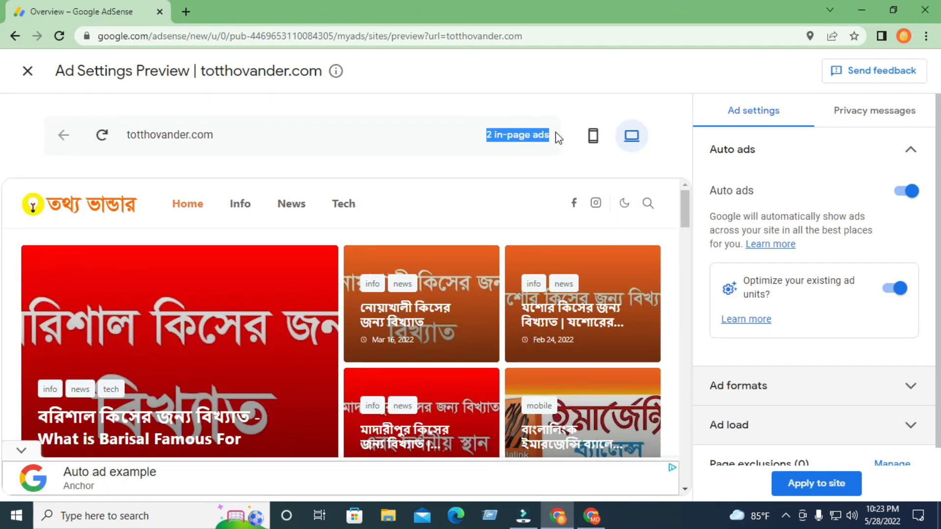
left_click(539, 164)
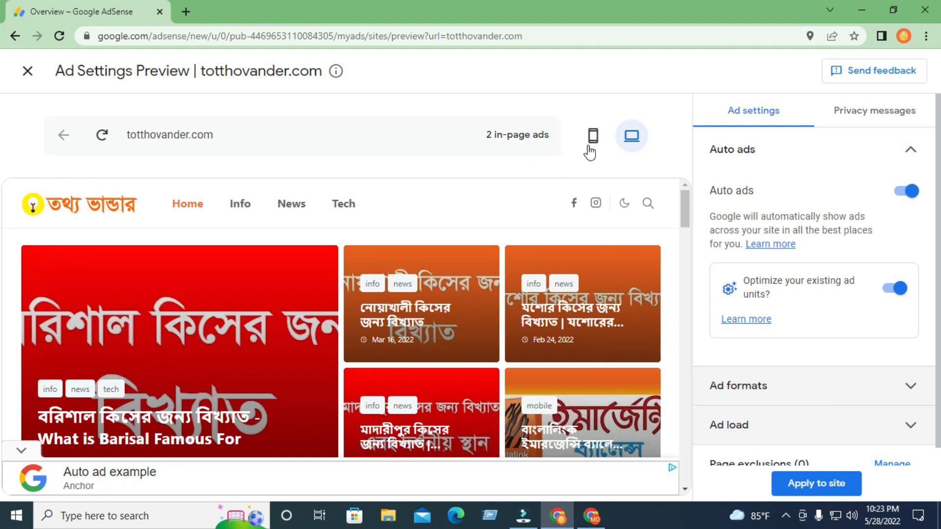
Apply the Auto ads settings to totthovander.com with Apply now and go through the Auto ads introduction to its end.
left_click(839, 490)
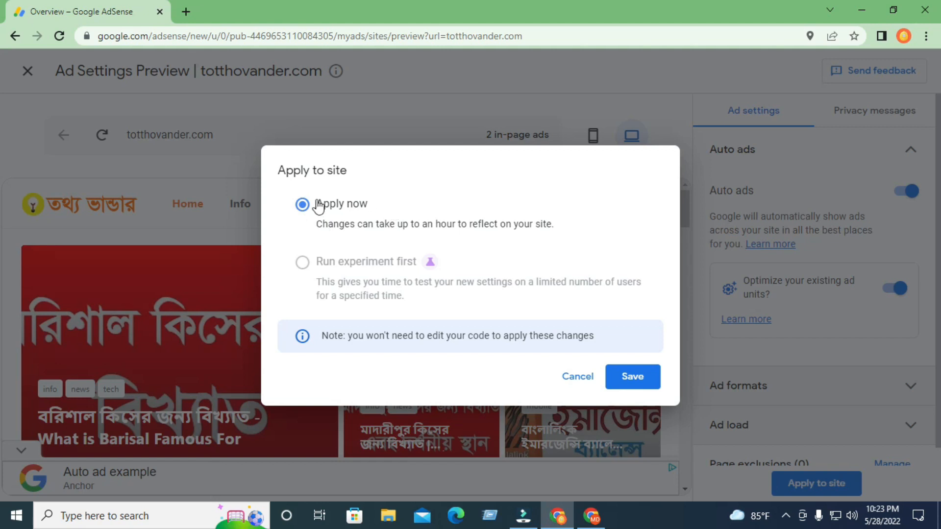
left_click(642, 378)
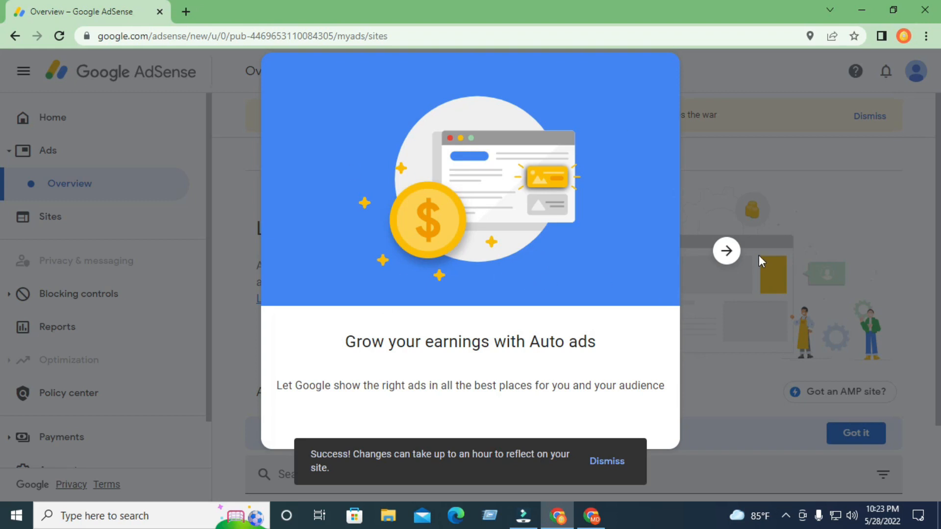
left_click(727, 251)
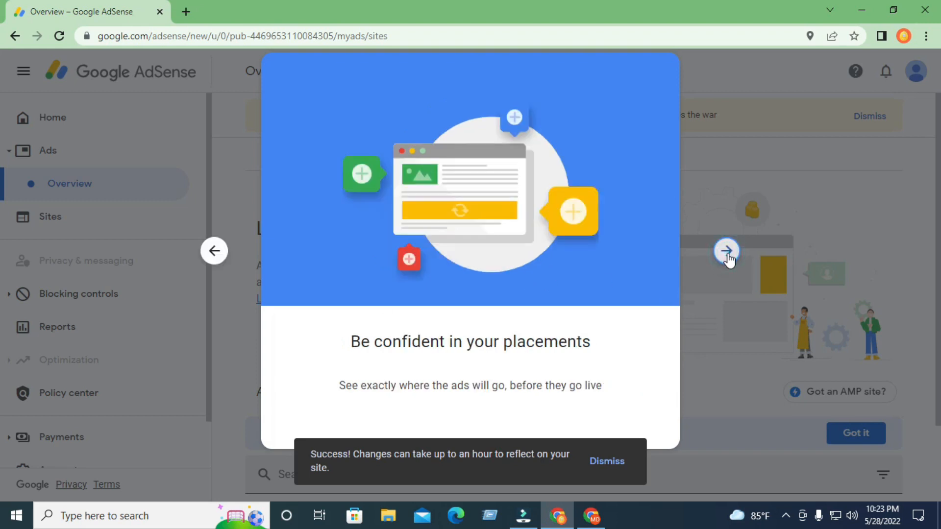
left_click(727, 253)
left_click(472, 419)
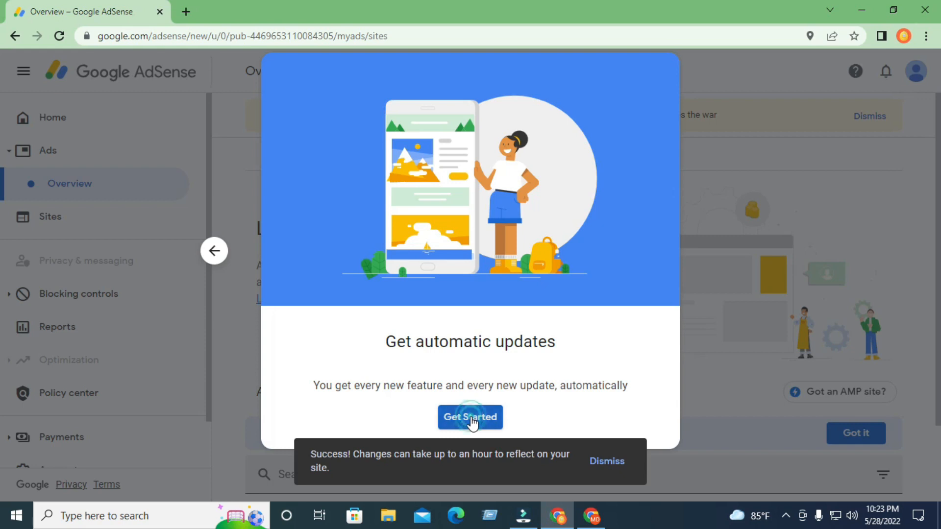
Check the Auto ads status of totthovander.com in the ads overview, its setup progress on the refreshed Home page and its entry in Sites.
scroll(647, 403, "down", 2)
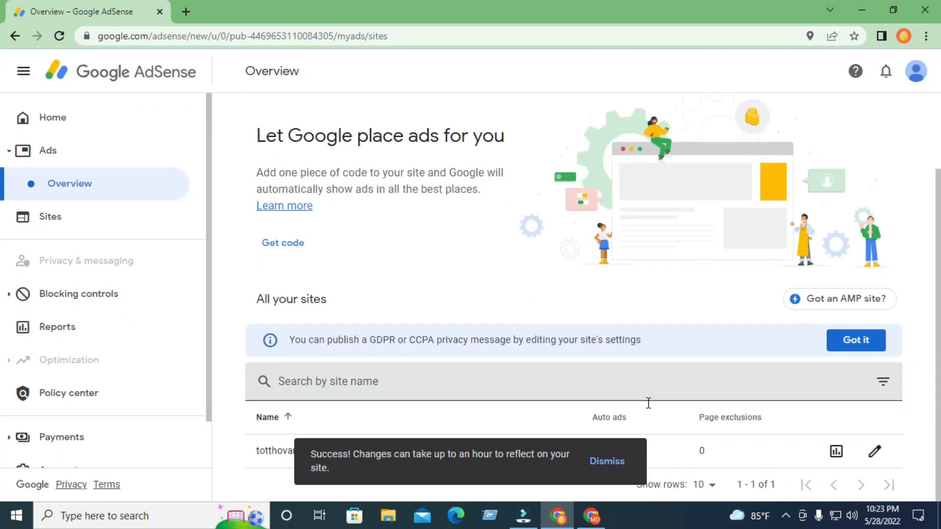
scroll(636, 417, "up", 1)
scroll(633, 415, "down", 1)
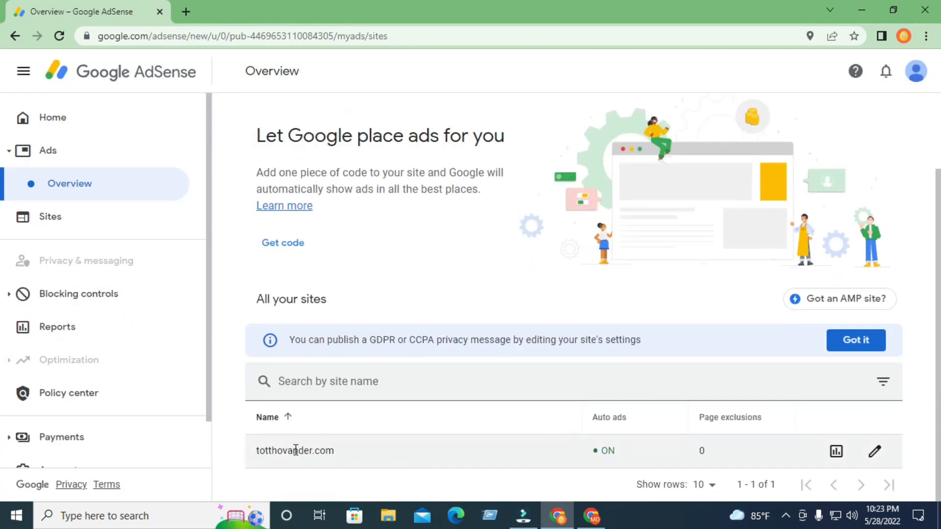
left_click(47, 121)
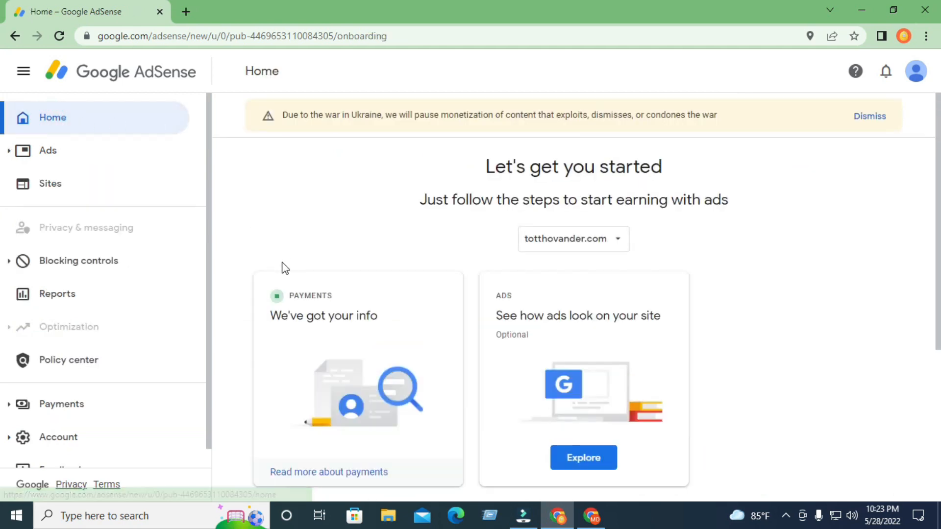
scroll(295, 338, "down", 4)
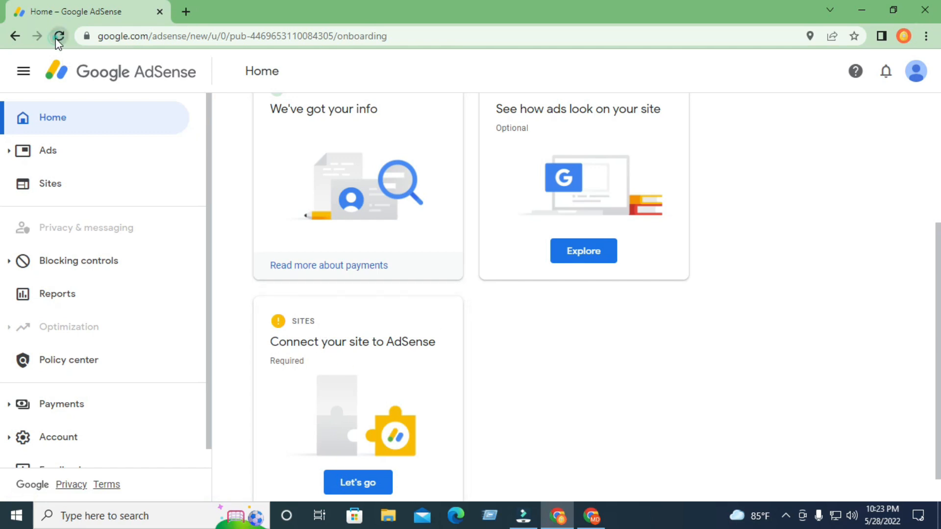
scroll(381, 178, "down", 3)
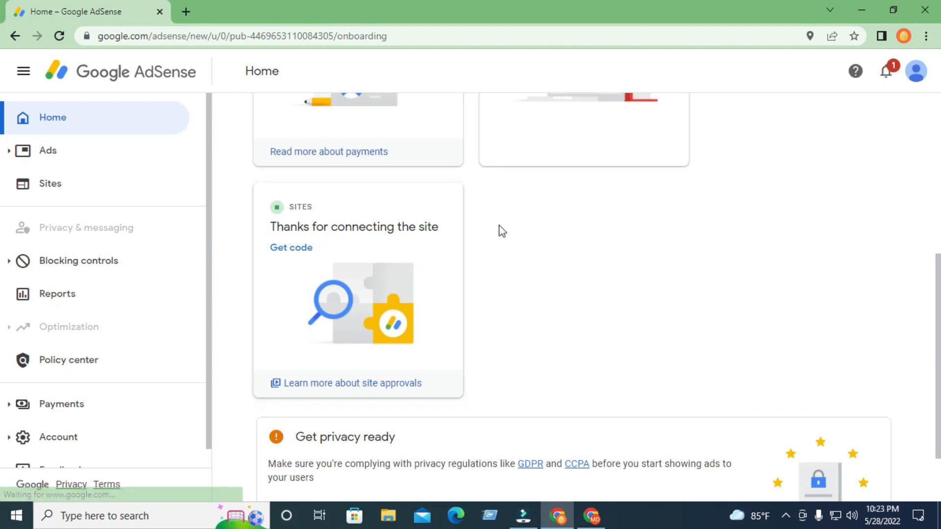
scroll(497, 231, "up", 6)
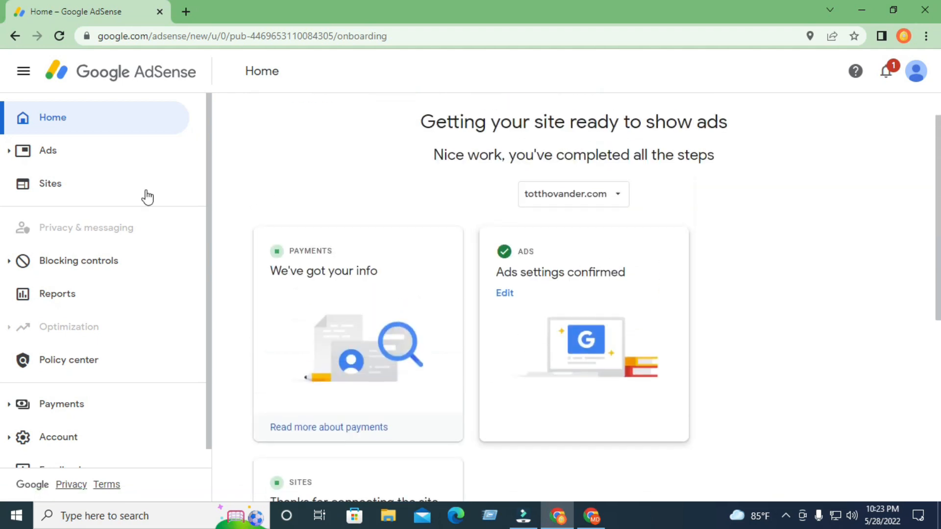
left_click(67, 192)
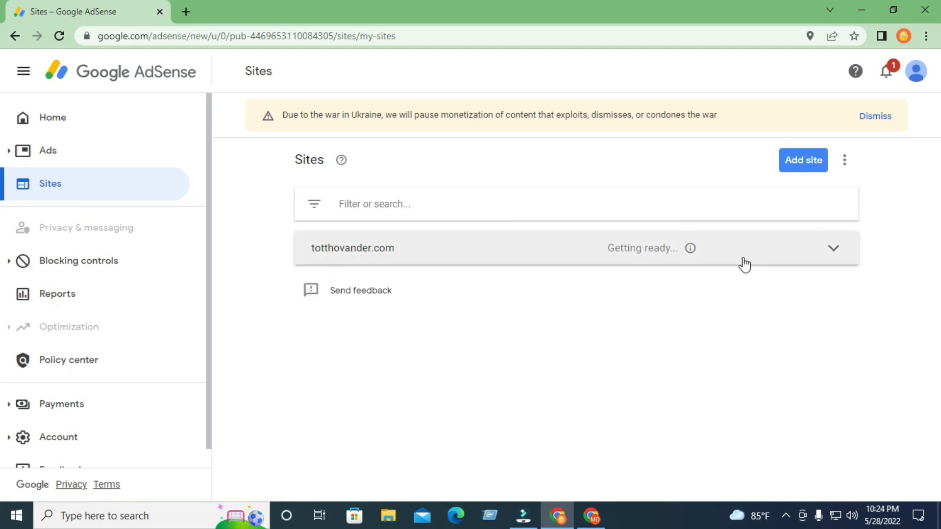
left_click(88, 116)
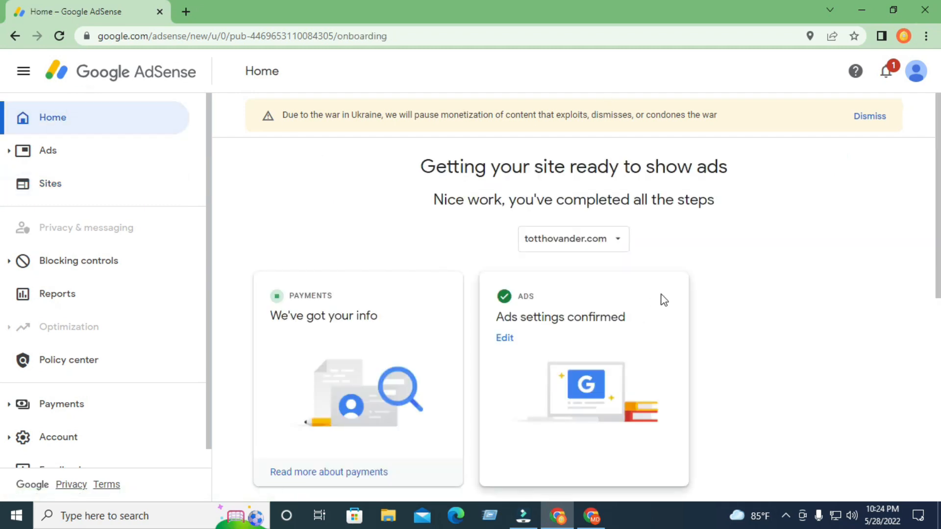
scroll(663, 300, "down", 1)
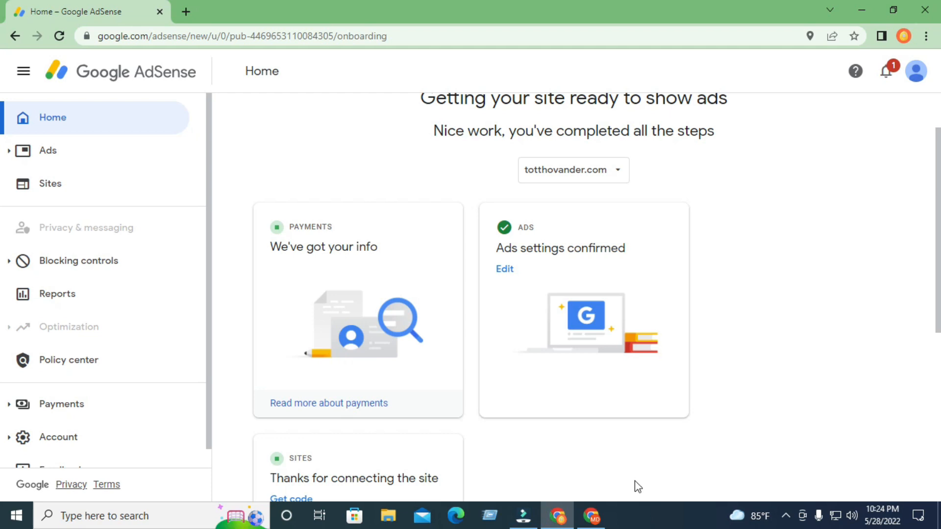
Switch to Gmail in another Chrome profile and read the "Your site is now ready to serve AdSense ads" email.
left_click(860, 9)
left_click(860, 6)
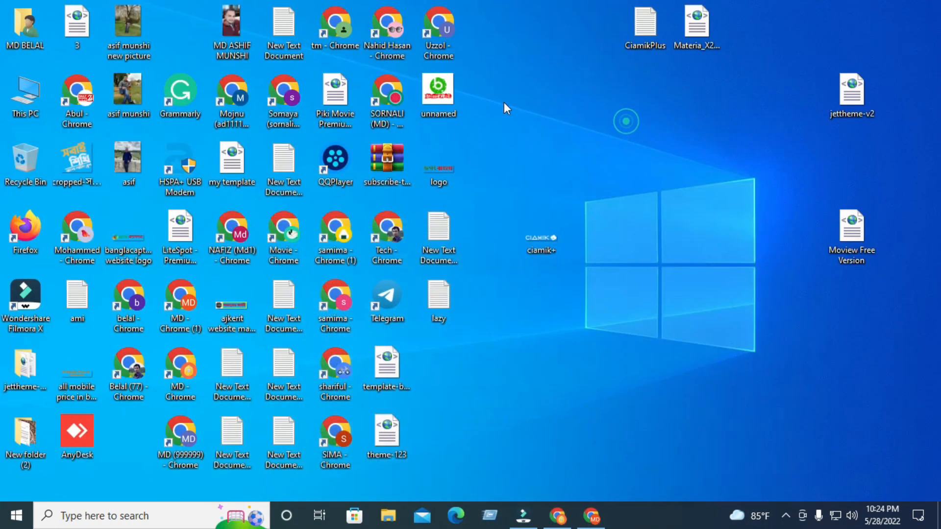
double_click(438, 43)
left_click(615, 64)
left_click(809, 71)
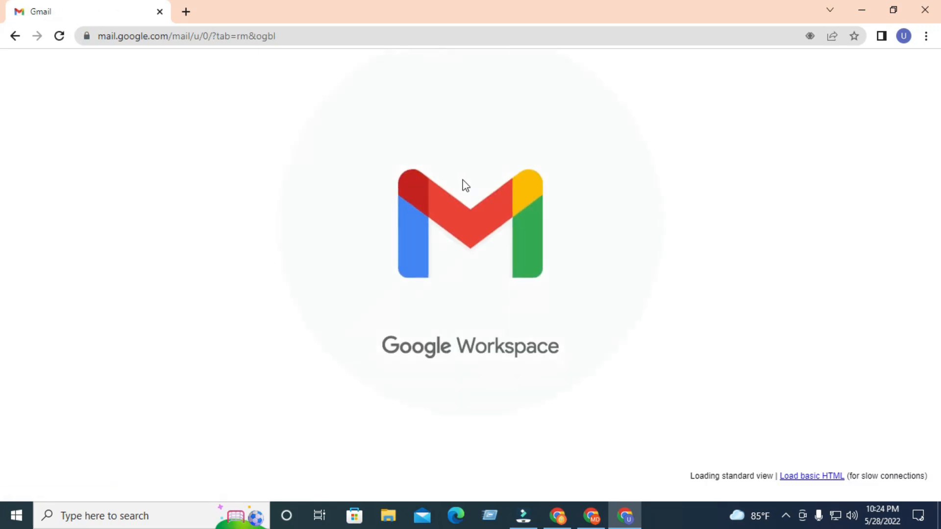
left_click(516, 207)
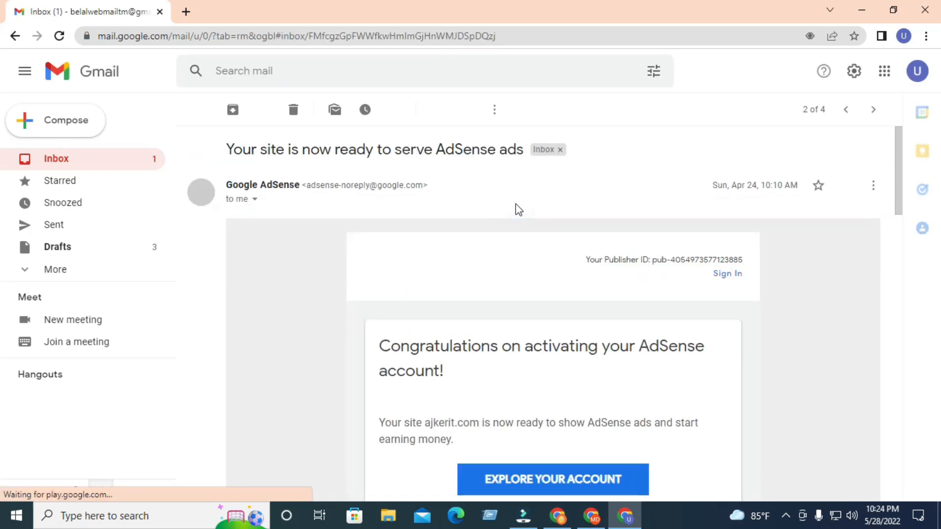
left_click_drag(225, 149, 521, 151)
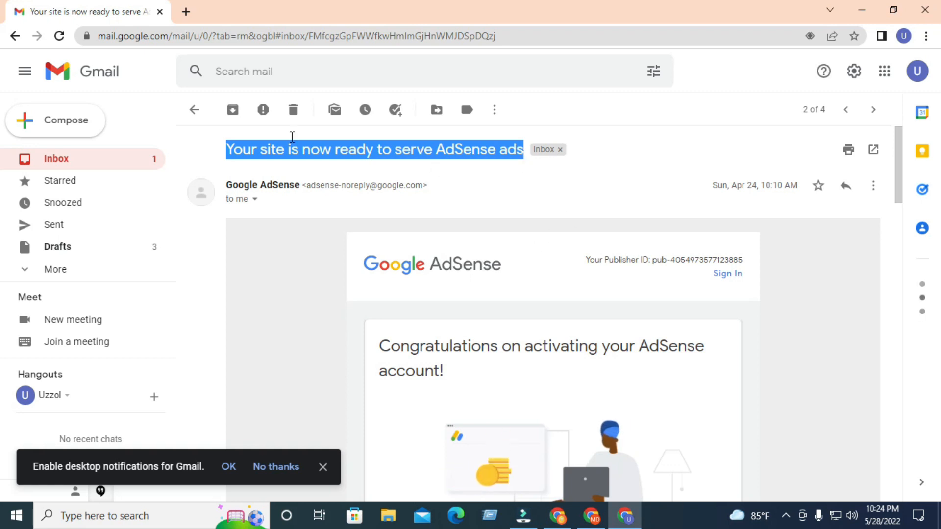
left_click(194, 114)
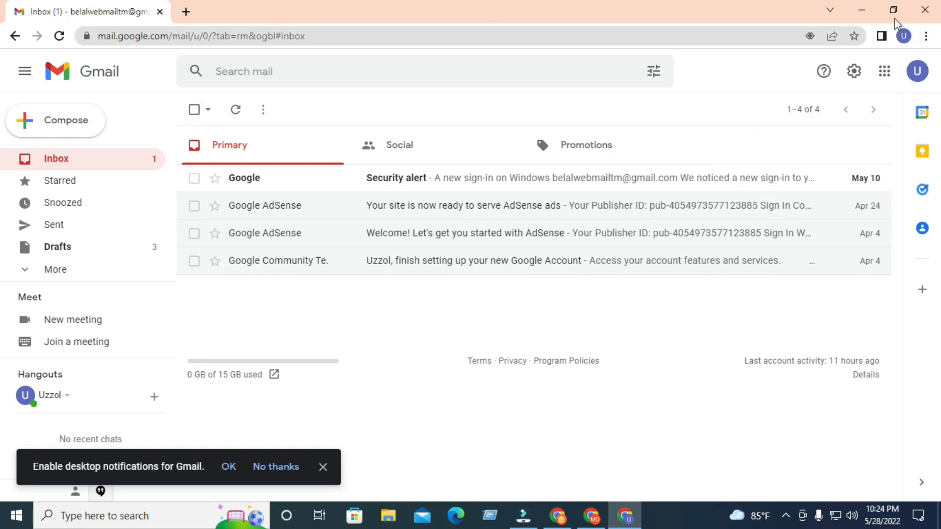
left_click(862, 10)
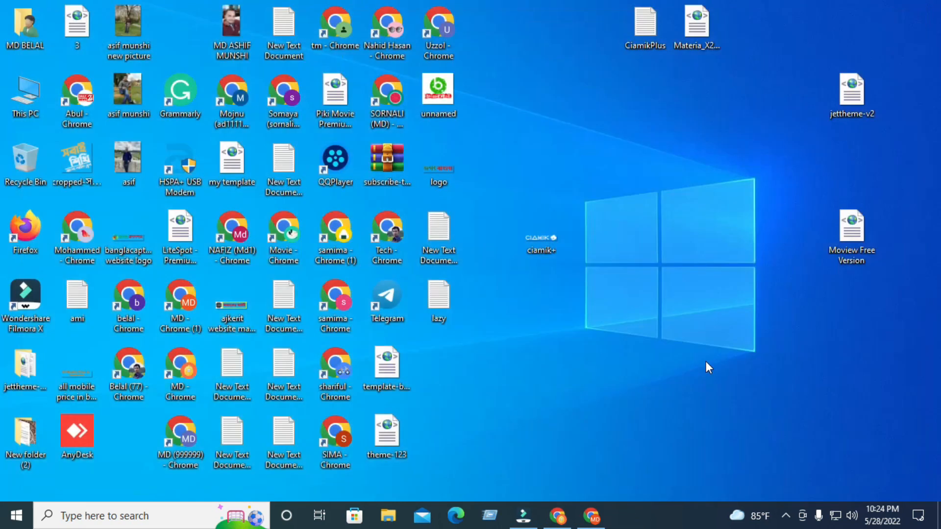
Switch back to AdSense and check the review status of totthovander.com in the site list.
left_click(590, 519)
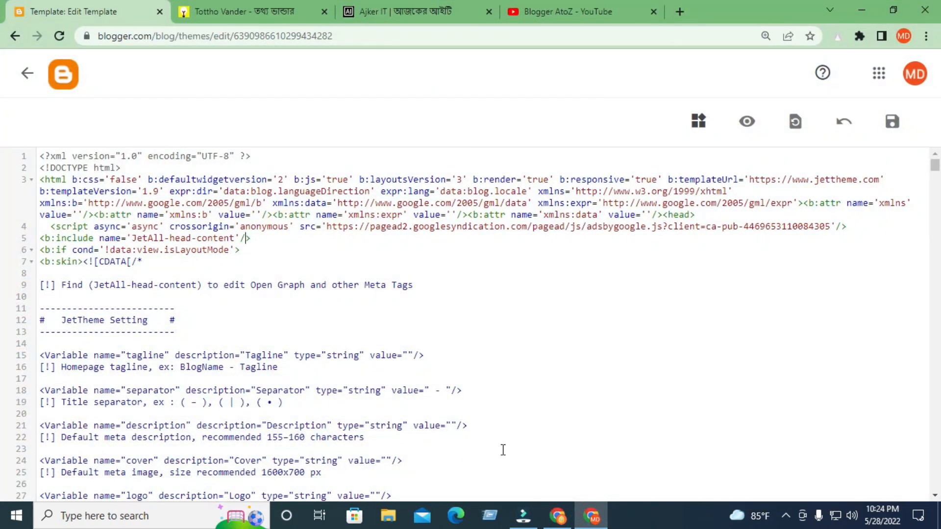
left_click(558, 516)
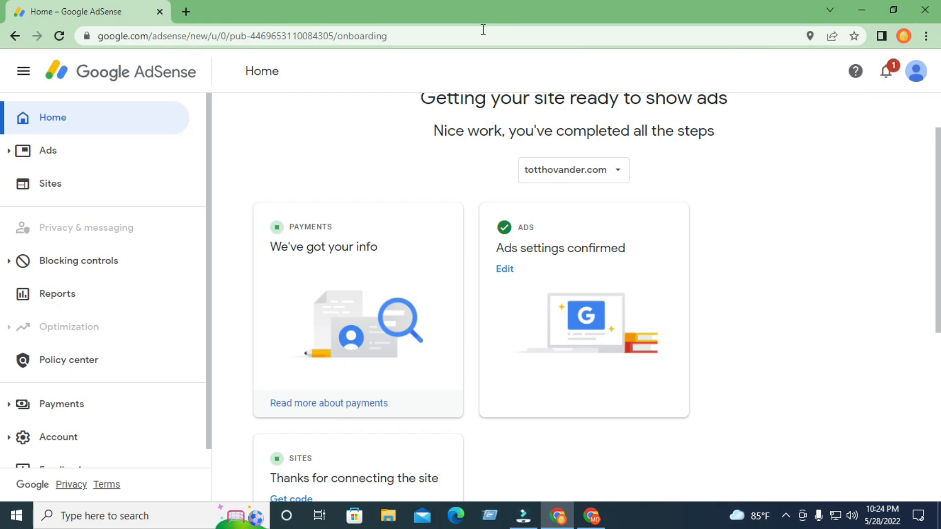
left_click(68, 194)
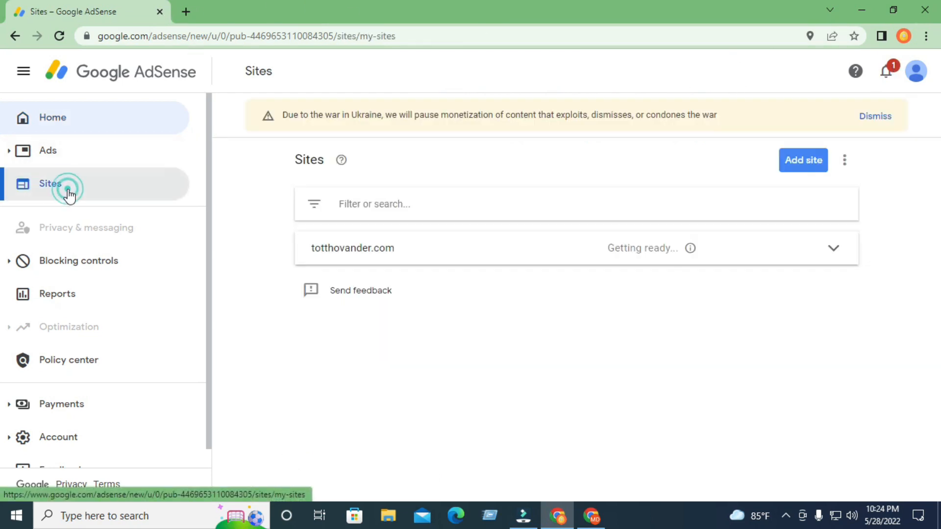